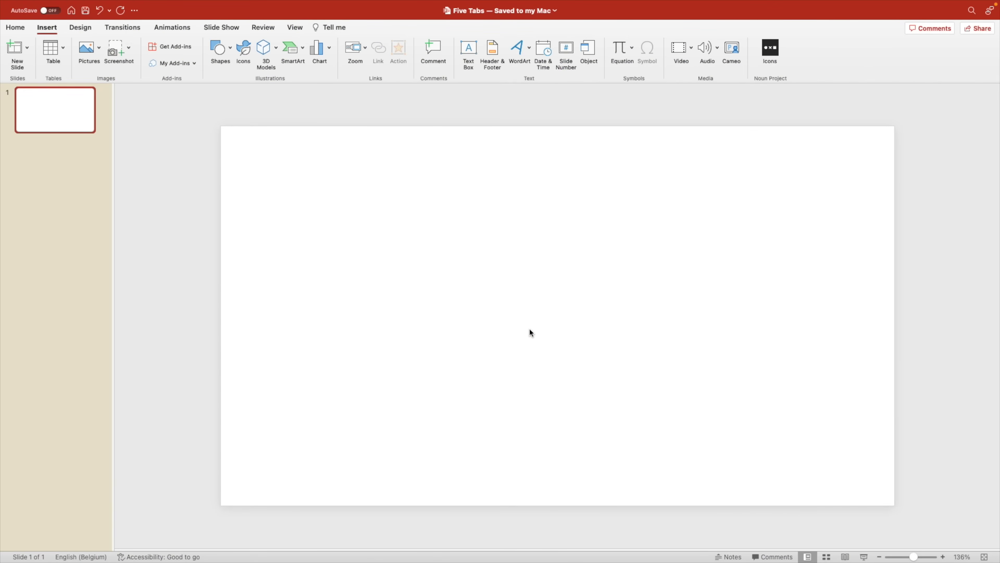
Step: Draw a full-height rectangle along the slide's left edge
{"action": "left_click", "coordinate": [227, 47]}
{"action": "left_click", "coordinate": [303, 84]}
{"action": "mouse_move", "coordinate": [220, 127]}
{"action": "left_mouse_down"}
{"action": "mouse_move", "coordinate": [377, 402]}
{"action": "mouse_move", "coordinate": [378, 503]}
{"action": "mouse_move", "coordinate": [347, 507]}
{"action": "left_mouse_up"}
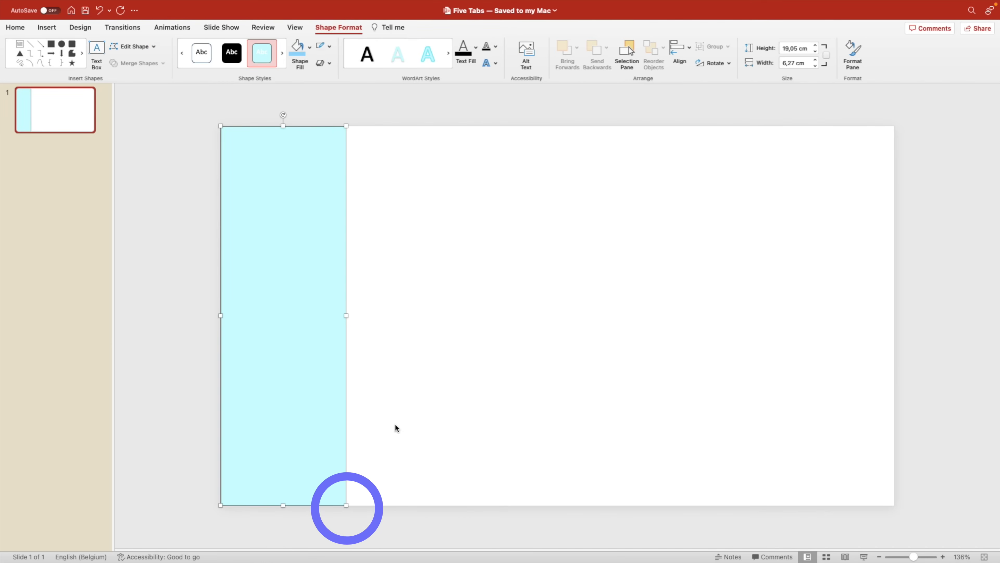
Step: Fill the rectangle bright cyan and remove its outline
{"action": "left_click", "coordinate": [311, 46]}
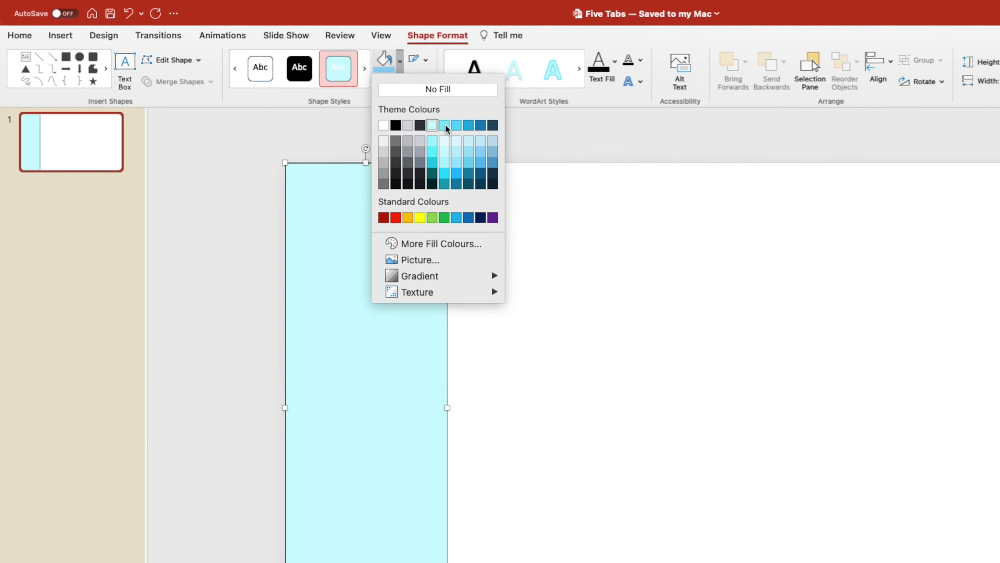
{"action": "left_click", "coordinate": [444, 125]}
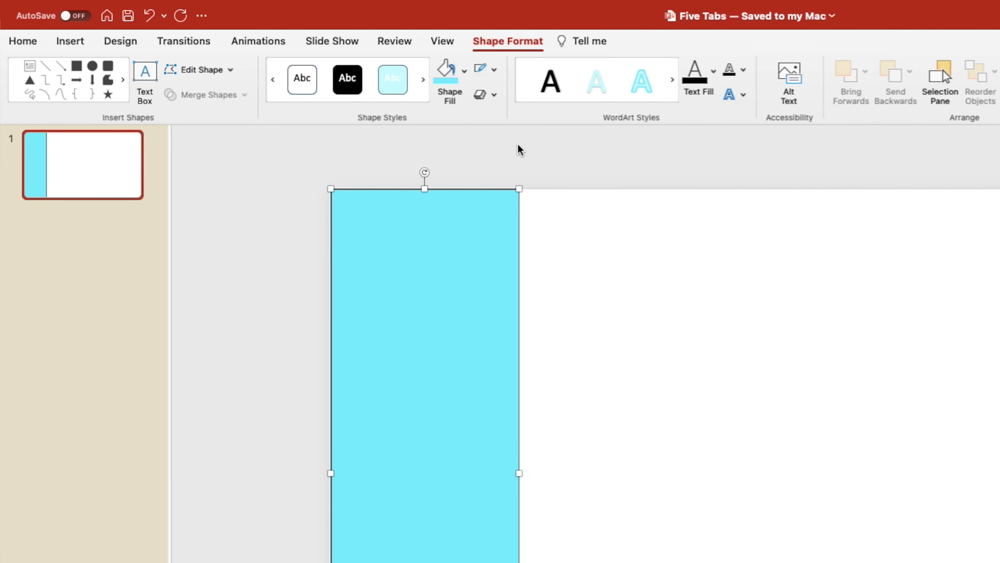
{"action": "left_click", "coordinate": [493, 71]}
{"action": "left_click", "coordinate": [567, 97]}
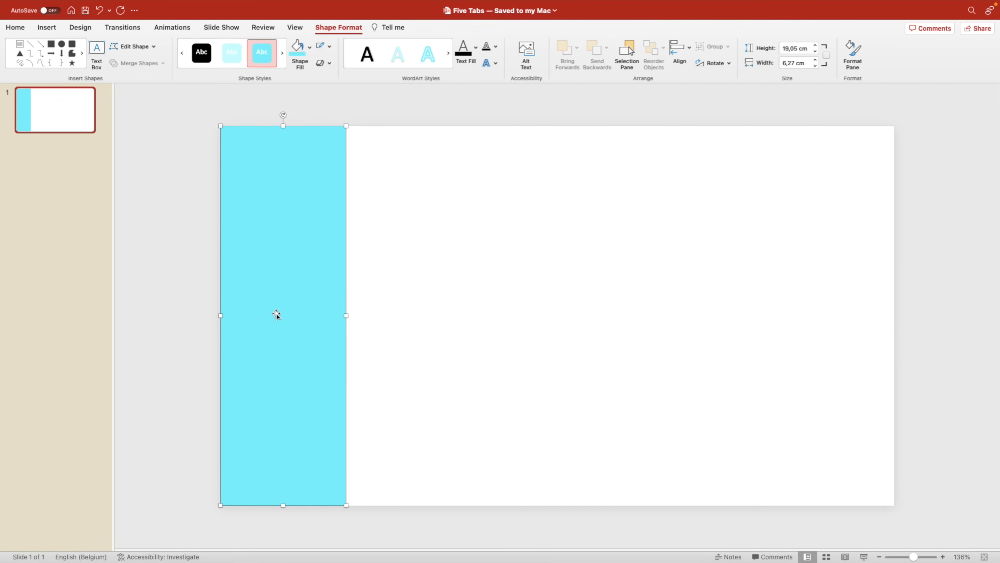
Step: Duplicate the cyan rectangle into five edge-to-edge columns and select all five
{"action": "left_click_drag", "start_coordinate": [276, 313], "coordinate": [433, 341]}
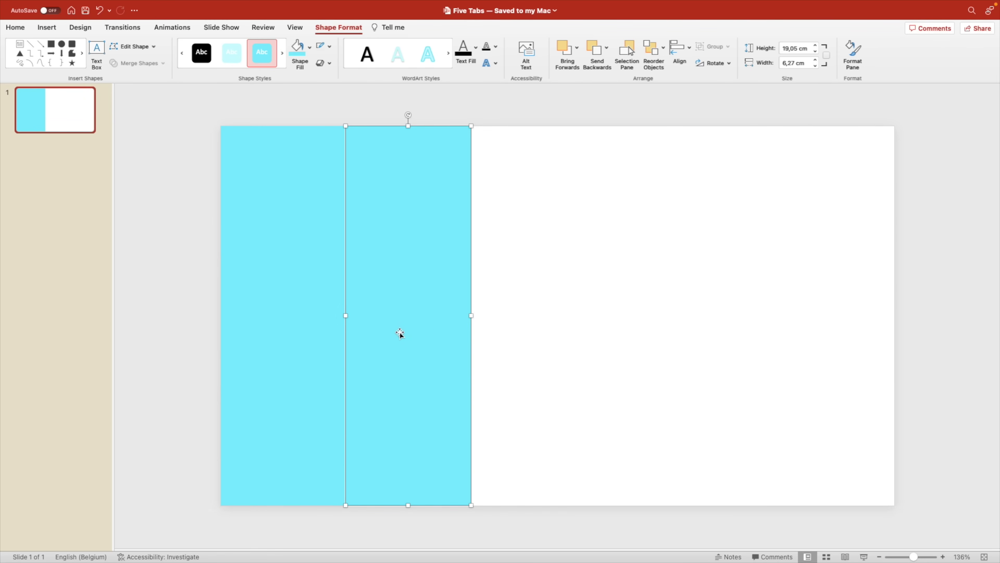
{"action": "left_click_drag", "start_coordinate": [398, 333], "coordinate": [763, 318]}
{"action": "scroll", "coordinate": [838, 409], "scroll_direction": "down", "scroll_amount": 3}
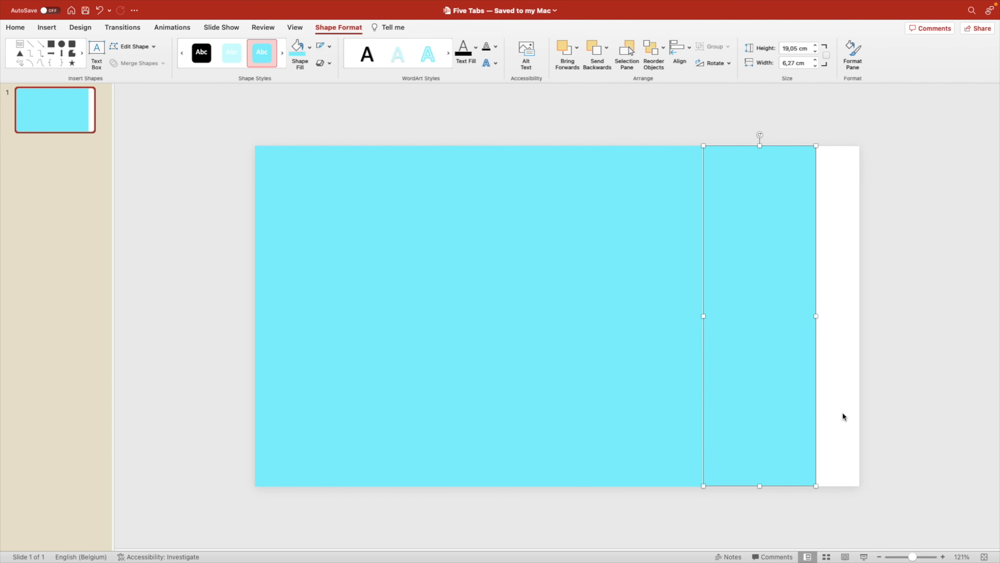
{"action": "left_click_drag", "start_coordinate": [839, 131], "coordinate": [214, 528]}
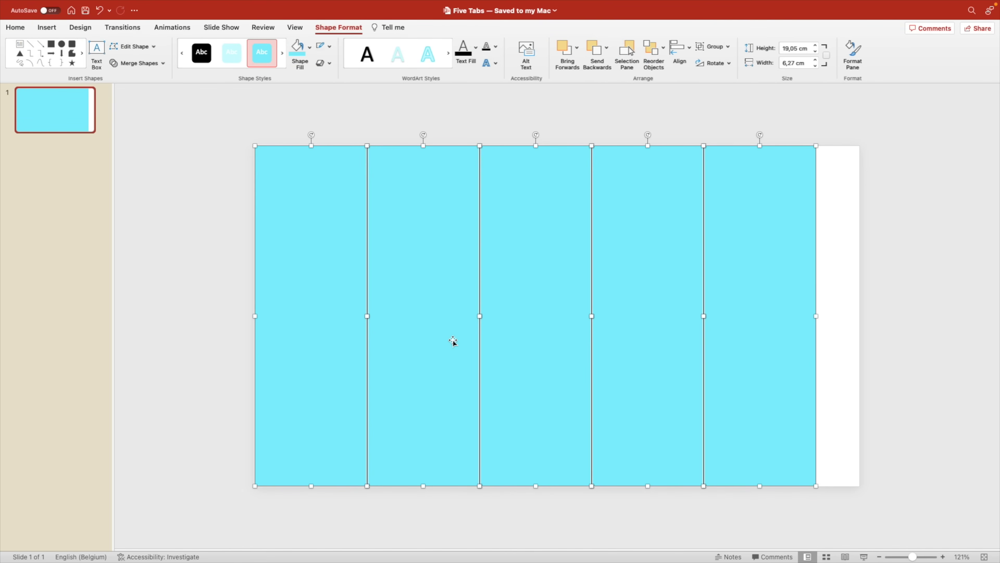
Step: Group the five rectangles, widen the group to 33,87 cm across the slide, then ungroup
{"action": "right_click", "coordinate": [450, 341]}
{"action": "mouse_move", "coordinate": [498, 384]}
{"action": "left_click", "coordinate": [601, 384]}
{"action": "left_click_drag", "start_coordinate": [816, 316], "coordinate": [859, 315]}
{"action": "right_click", "coordinate": [714, 253]}
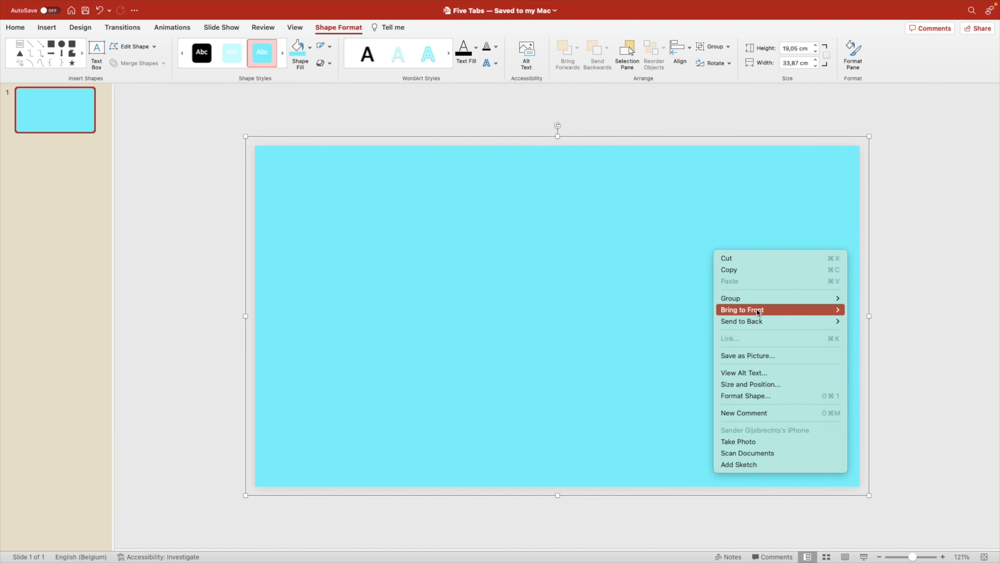
{"action": "mouse_move", "coordinate": [765, 300]}
{"action": "left_click", "coordinate": [846, 325]}
{"action": "left_click", "coordinate": [881, 330]}
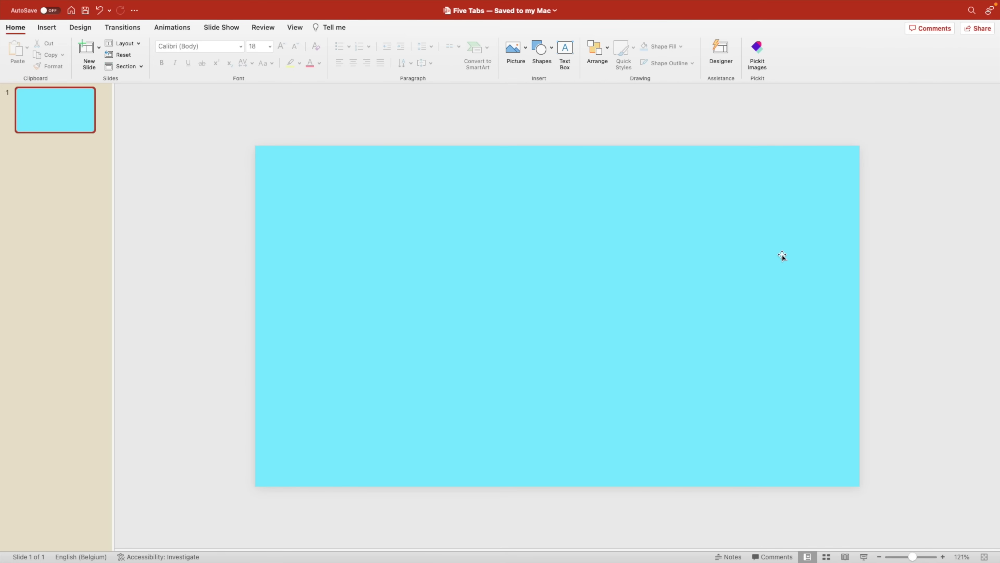
Step: Fill the second and third columns with progressively darker blues
{"action": "left_click", "coordinate": [439, 232]}
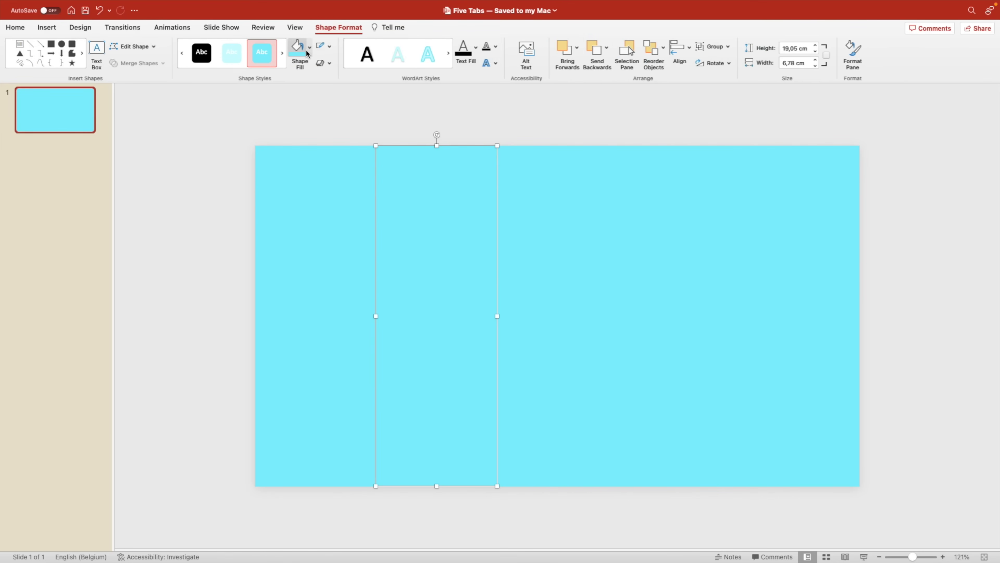
{"action": "left_click", "coordinate": [309, 46]}
{"action": "left_click", "coordinate": [353, 97]}
{"action": "left_click", "coordinate": [554, 207]}
{"action": "left_click", "coordinate": [309, 47]}
{"action": "left_click", "coordinate": [364, 97]}
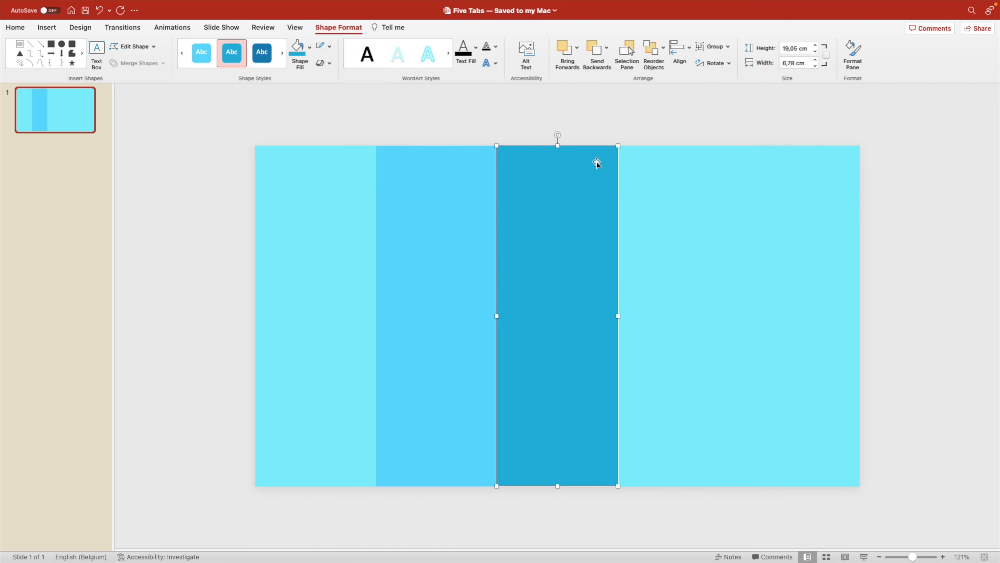
Step: Fill the fourth column darker blue and the fifth dark navy, then pick the Triangle shape
{"action": "left_click", "coordinate": [644, 189]}
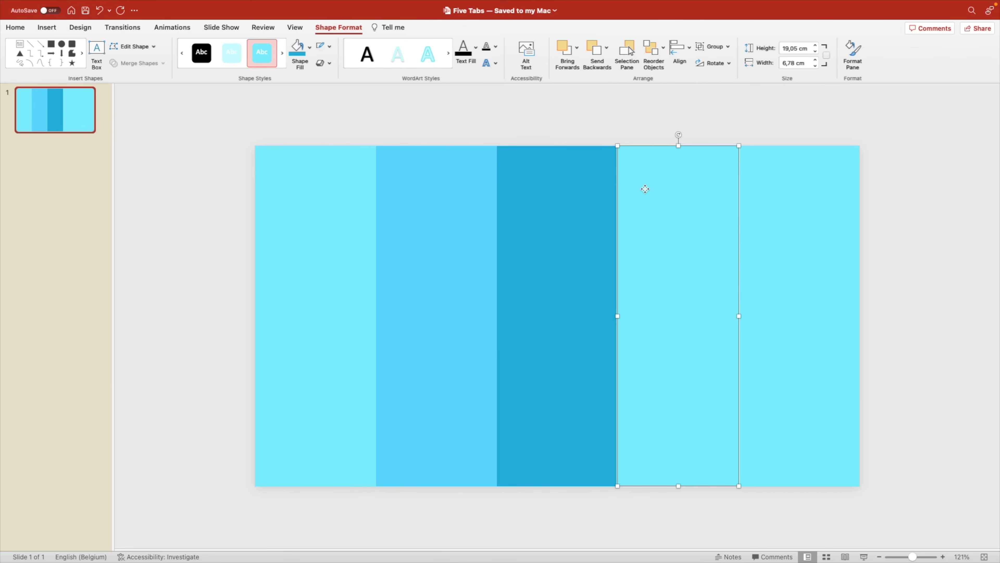
{"action": "left_click", "coordinate": [309, 48]}
{"action": "left_click", "coordinate": [382, 97]}
{"action": "key", "text": "Tab"}
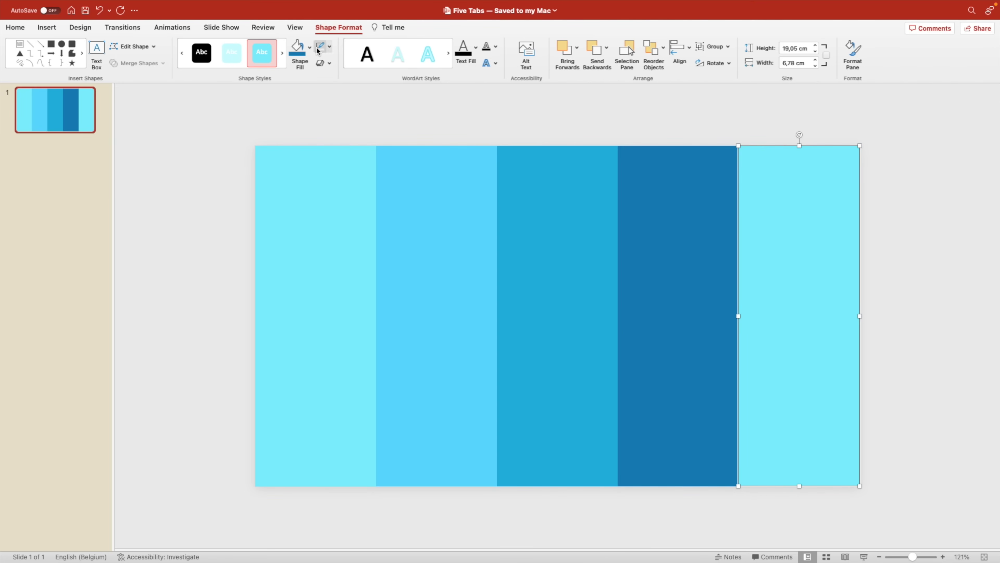
{"action": "left_click", "coordinate": [310, 48]}
{"action": "left_click", "coordinate": [382, 97]}
{"action": "left_click", "coordinate": [918, 243]}
{"action": "left_click", "coordinate": [548, 51]}
{"action": "left_click", "coordinate": [672, 84]}
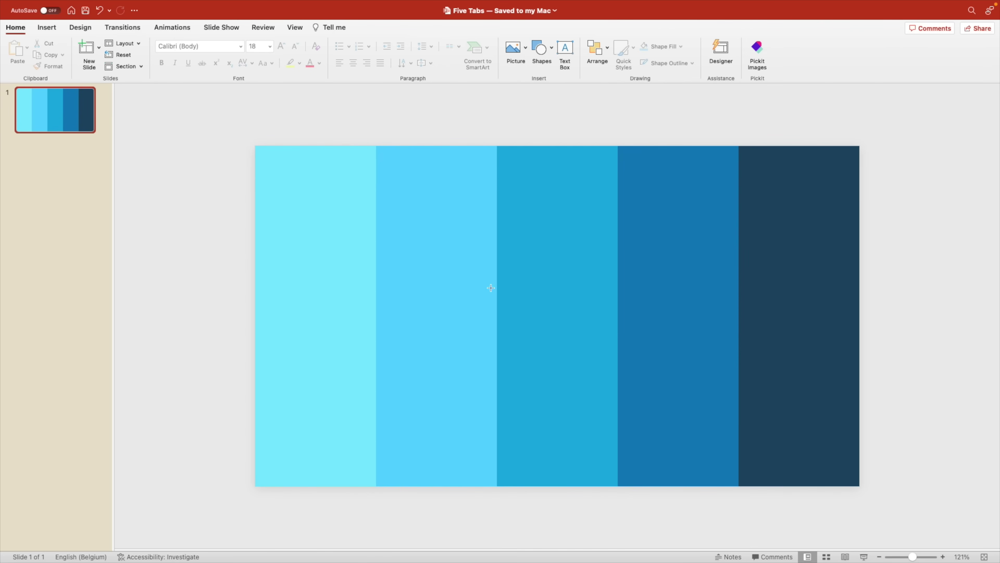
Step: Draw a right-pointing triangle filled light blue with no outline
{"action": "left_click_drag", "start_coordinate": [412, 235], "coordinate": [447, 266]}
{"action": "left_click_drag", "start_coordinate": [426, 223], "coordinate": [394, 218]}
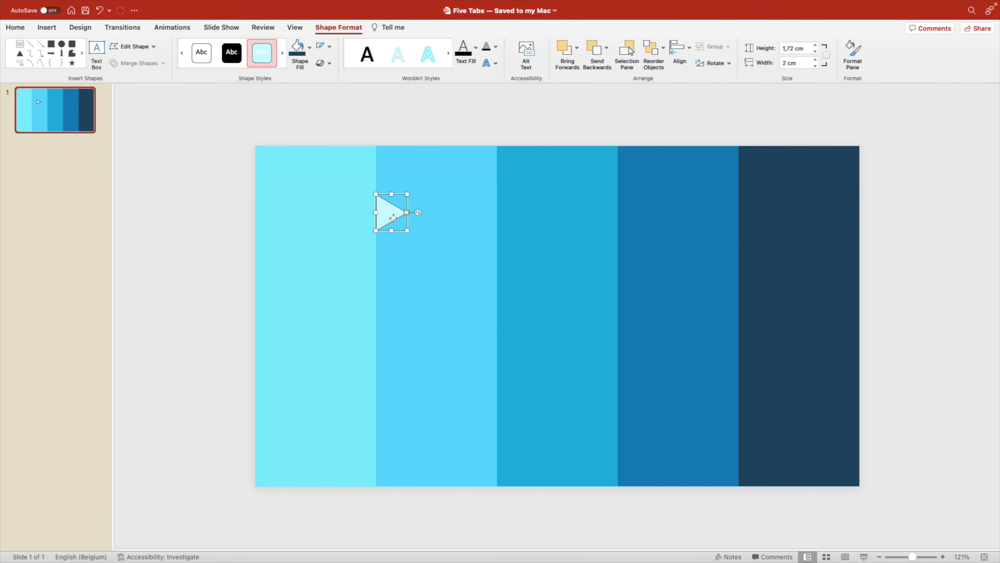
{"action": "left_click", "coordinate": [309, 49]}
{"action": "left_click", "coordinate": [353, 97]}
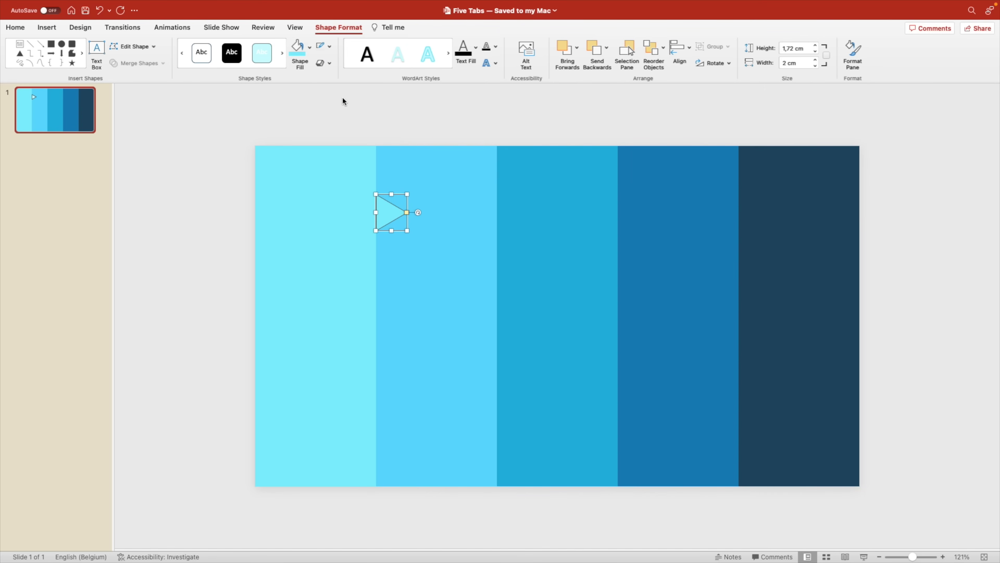
{"action": "left_click", "coordinate": [329, 63]}
{"action": "left_click", "coordinate": [341, 69]}
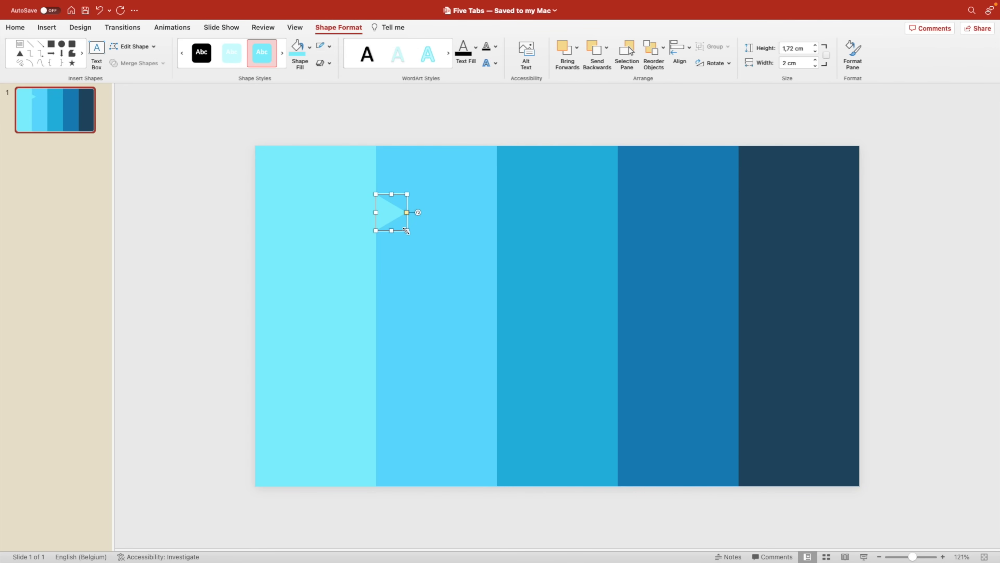
Step: Resize the triangle to 0,91 by 2,34 cm on the first column border
{"action": "left_click_drag", "start_coordinate": [407, 231], "coordinate": [389, 231]}
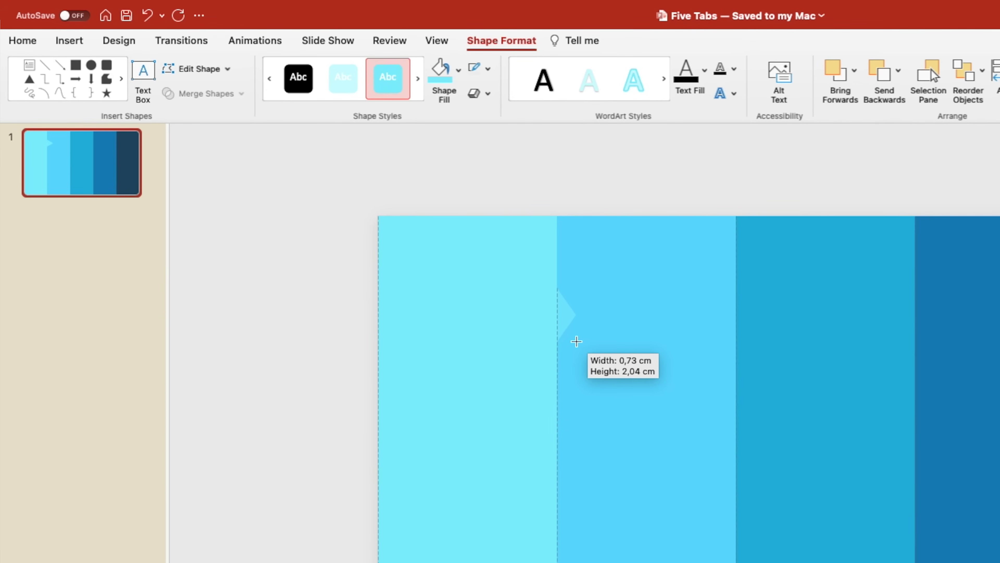
{"action": "left_click_drag", "start_coordinate": [576, 341], "coordinate": [577, 342]}
{"action": "left_click", "coordinate": [577, 196]}
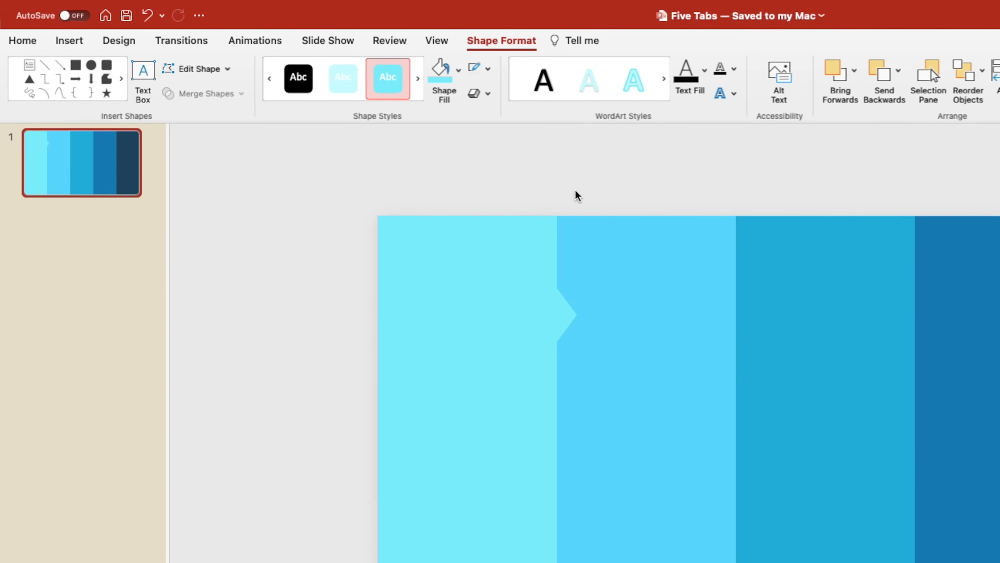
{"action": "left_click", "coordinate": [573, 332]}
{"action": "left_click_drag", "start_coordinate": [578, 342], "coordinate": [733, 332]}
{"action": "left_click", "coordinate": [587, 203]}
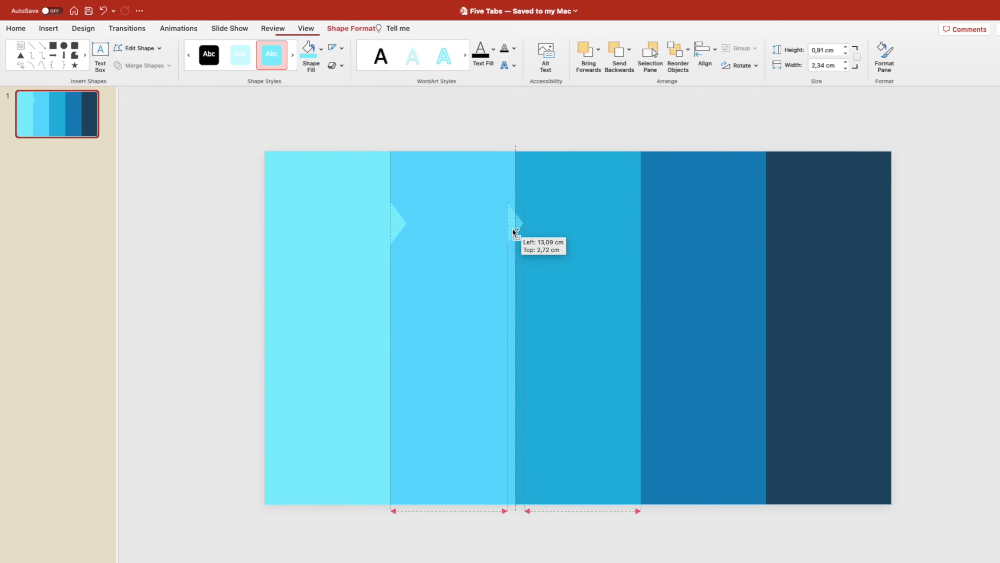
Step: Copy the triangle onto the other column borders, colouring two to match their left columns
{"action": "left_click_drag", "start_coordinate": [514, 232], "coordinate": [651, 221]}
{"action": "left_click_drag", "start_coordinate": [629, 221], "coordinate": [749, 223]}
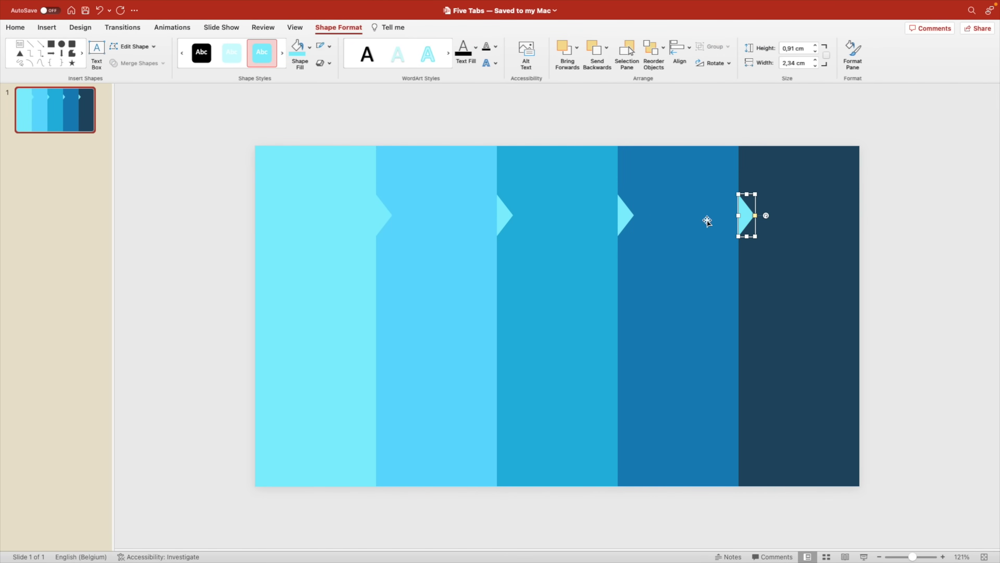
{"action": "left_click", "coordinate": [499, 213]}
{"action": "left_click", "coordinate": [309, 46]}
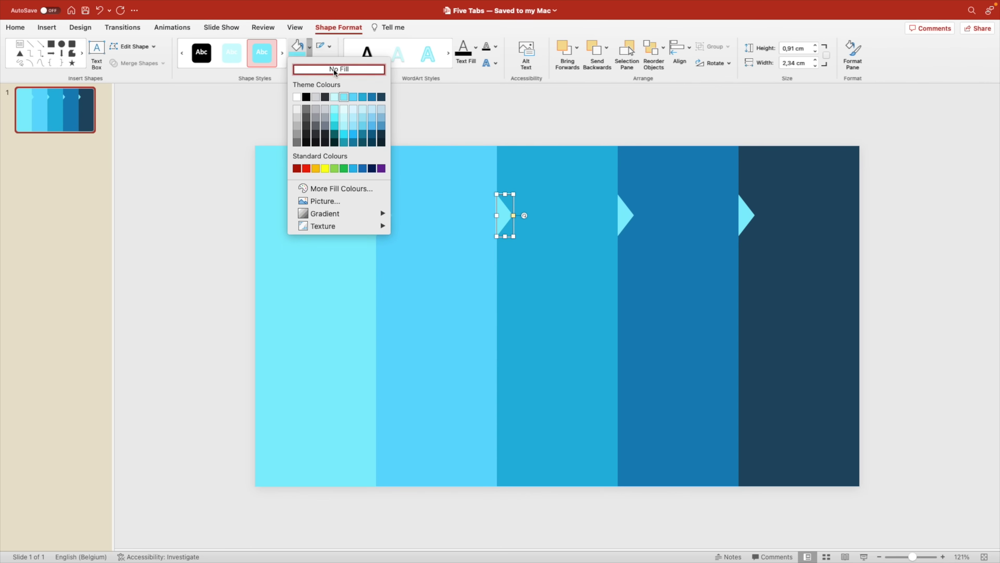
{"action": "left_click", "coordinate": [353, 97]}
{"action": "key", "text": "Tab"}
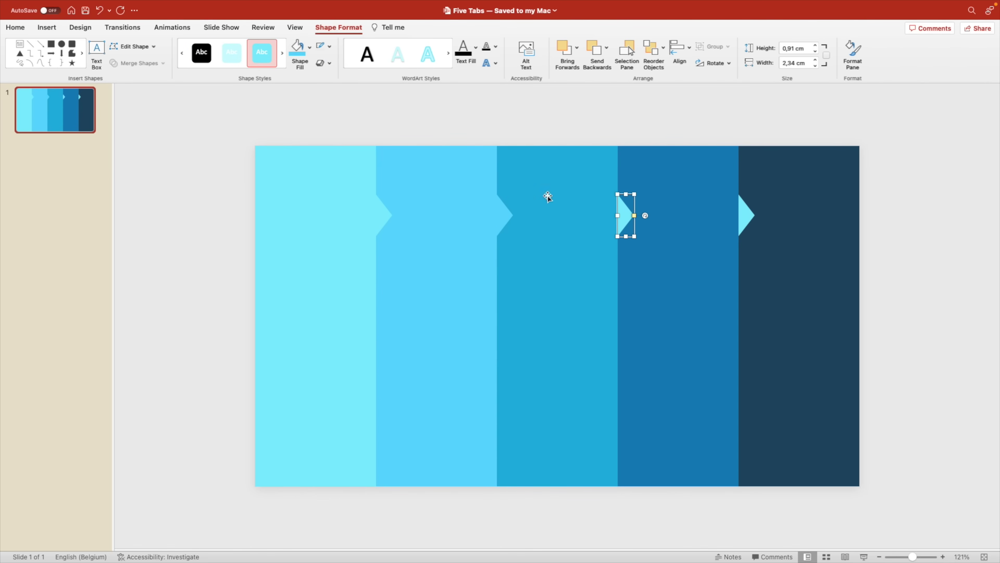
{"action": "left_click", "coordinate": [309, 46]}
{"action": "left_click", "coordinate": [363, 97]}
Step: Match the fourth-border triangle's colour and add a dark navy triangle at the slide's right edge
{"action": "left_click", "coordinate": [747, 216]}
{"action": "left_click", "coordinate": [310, 47]}
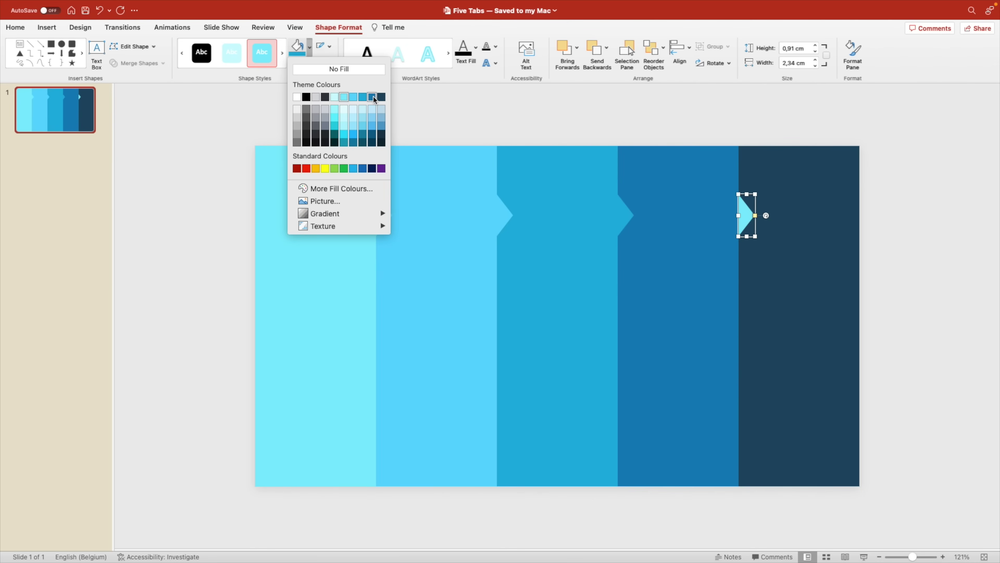
{"action": "left_click", "coordinate": [373, 97]}
{"action": "left_click_drag", "start_coordinate": [750, 223], "coordinate": [871, 224]}
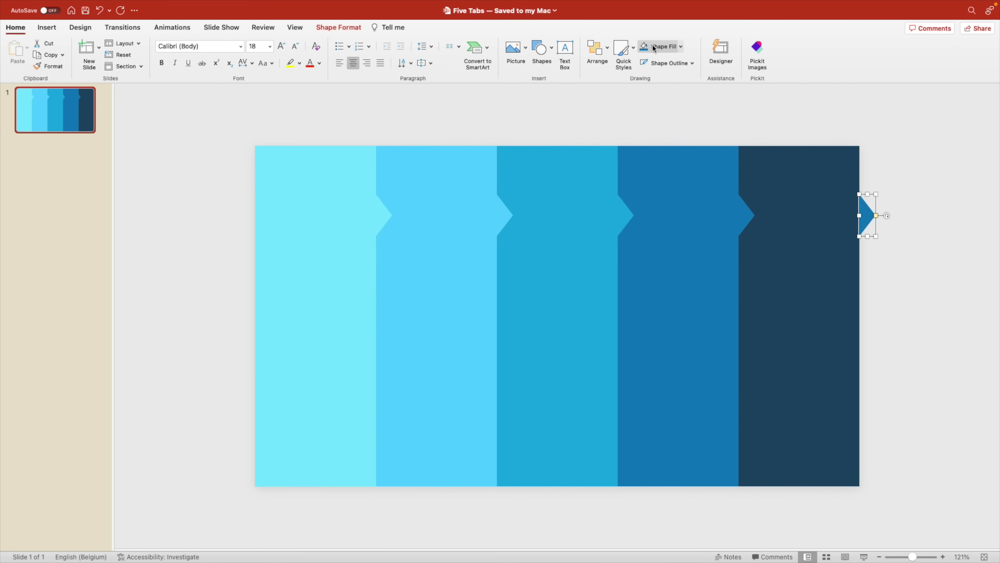
{"action": "left_click", "coordinate": [681, 47]}
{"action": "left_click", "coordinate": [729, 93]}
{"action": "left_click", "coordinate": [339, 100]}
Step: Union the first and second columns with their triangles via Merge Shapes
{"action": "left_click_drag", "start_coordinate": [215, 116], "coordinate": [408, 529]}
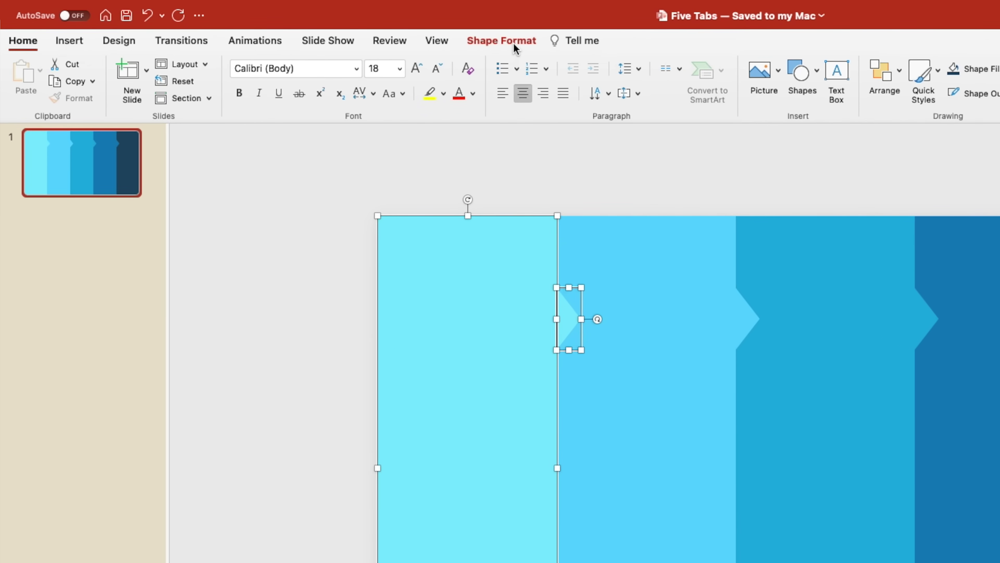
{"action": "left_click", "coordinate": [514, 46]}
{"action": "left_click", "coordinate": [241, 95]}
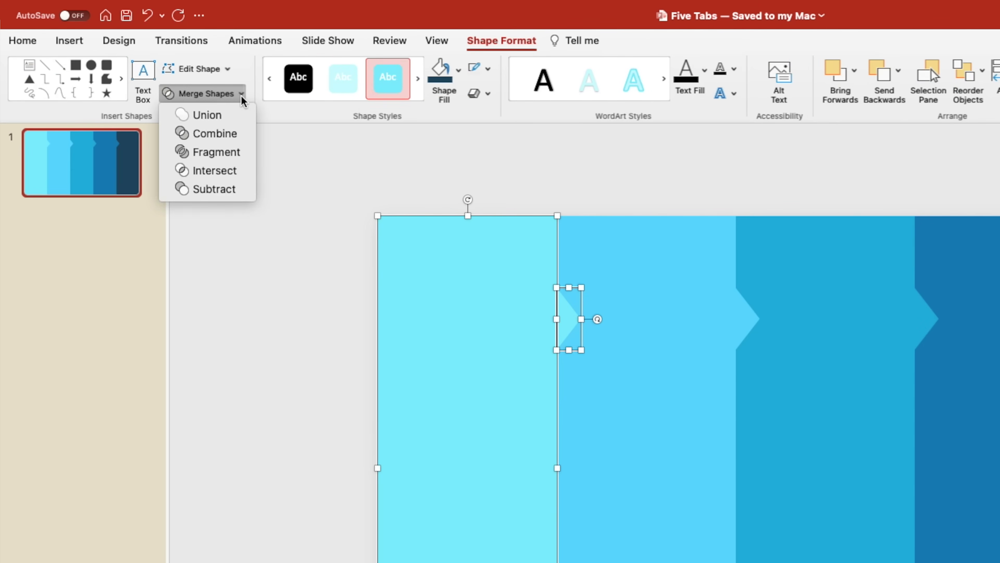
{"action": "left_click", "coordinate": [236, 115]}
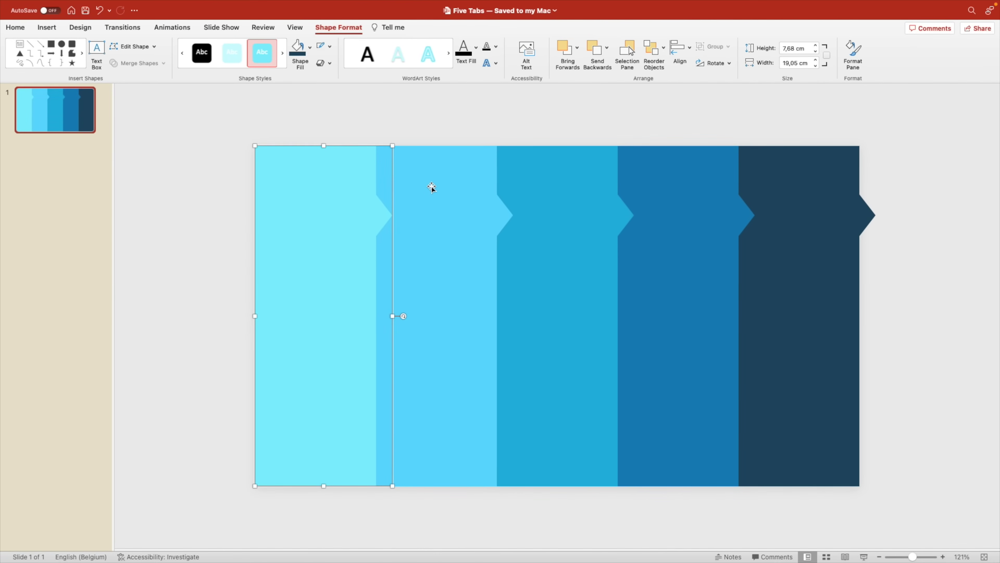
{"action": "left_click", "coordinate": [432, 187]}
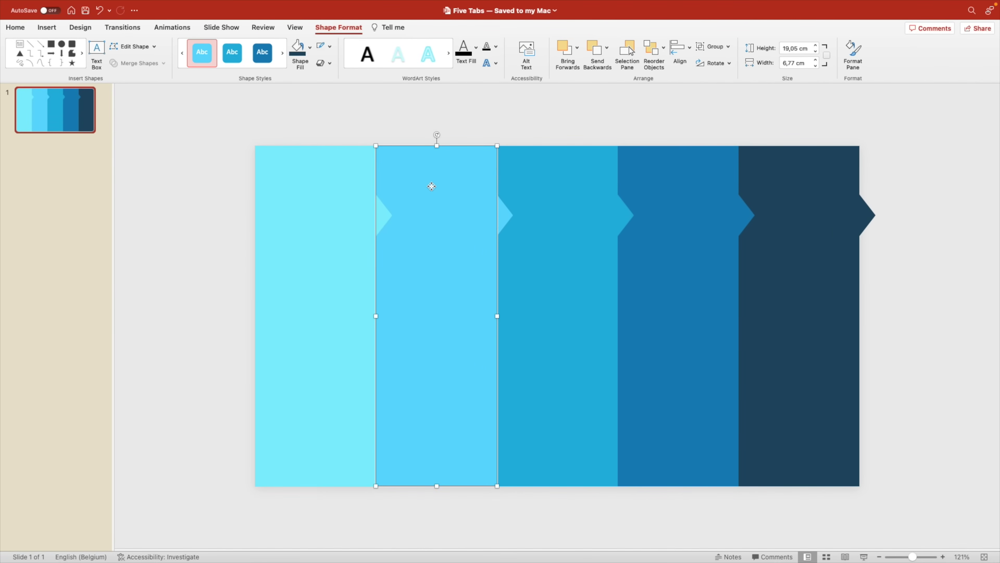
{"action": "left_click", "coordinate": [507, 213], "text": "shift"}
{"action": "left_click", "coordinate": [140, 63]}
{"action": "left_click", "coordinate": [137, 76]}
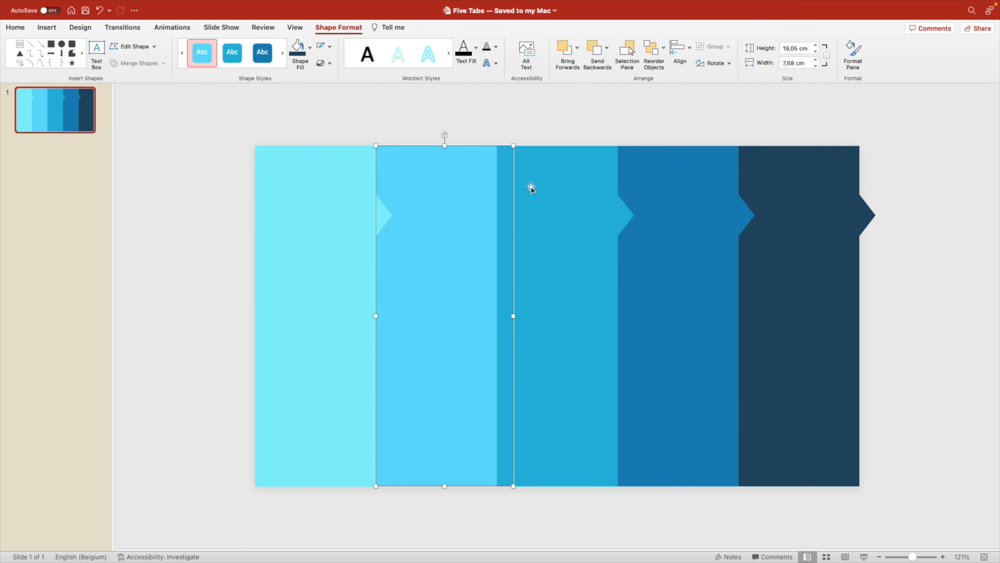
Step: Union the third column with its triangle, undoing an accidental move
{"action": "left_click", "coordinate": [531, 188]}
{"action": "left_click", "coordinate": [631, 214], "text": "shift"}
{"action": "left_click", "coordinate": [139, 63]}
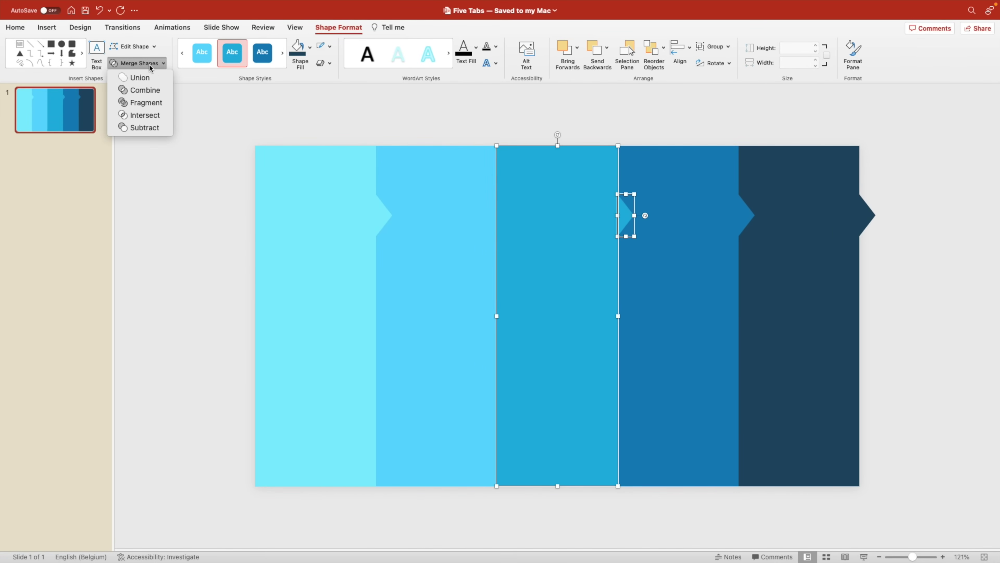
{"action": "left_click", "coordinate": [137, 76]}
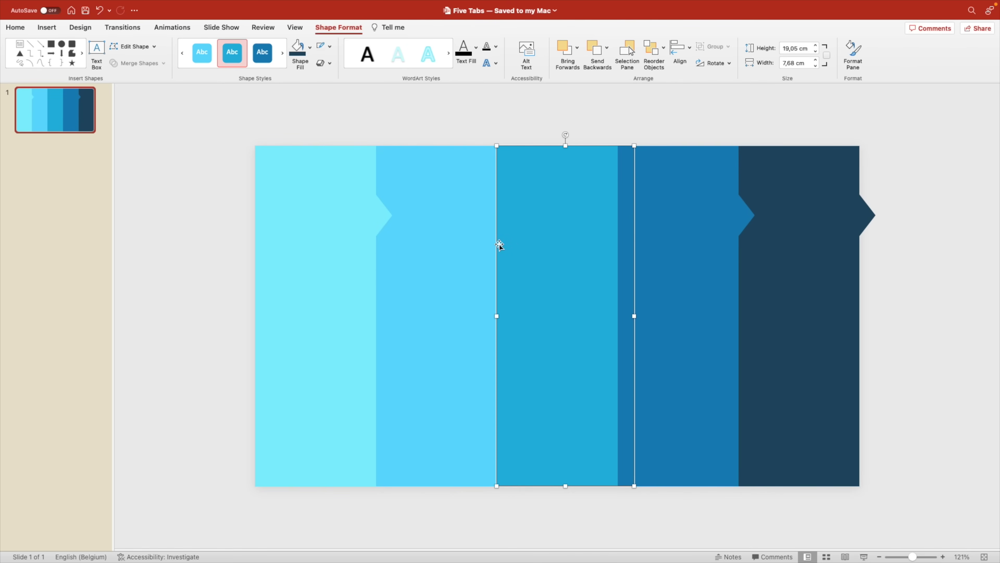
{"action": "left_click_drag", "start_coordinate": [516, 232], "coordinate": [594, 238]}
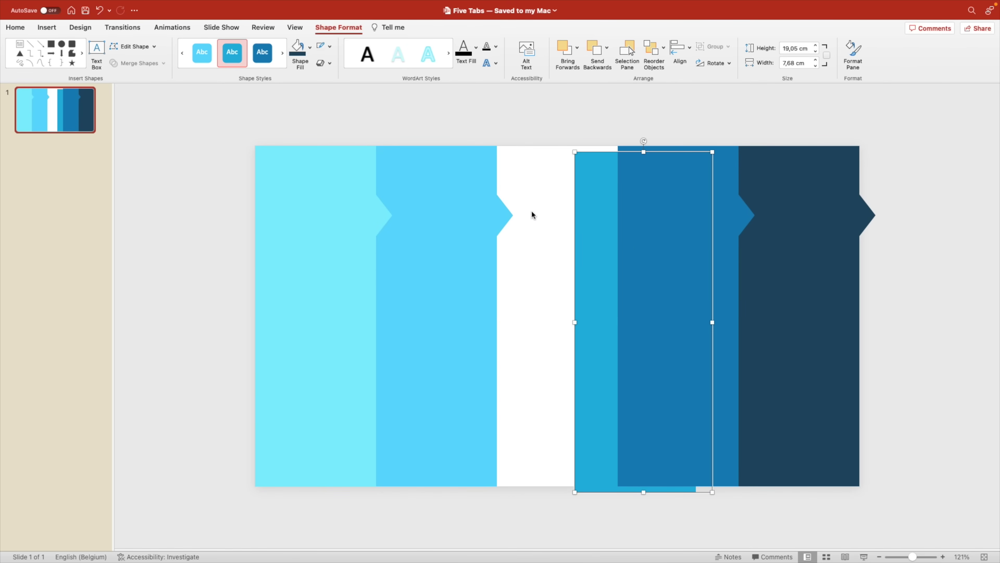
{"action": "key", "text": "super+z"}
Step: Union the fourth and fifth tabs with their triangles, then select the first tab
{"action": "left_click", "coordinate": [653, 213]}
{"action": "left_click", "coordinate": [744, 214], "text": "shift"}
{"action": "left_click", "coordinate": [143, 63]}
{"action": "left_click", "coordinate": [138, 76]}
{"action": "left_click", "coordinate": [824, 172]}
{"action": "left_click", "coordinate": [868, 218], "text": "shift"}
{"action": "left_click", "coordinate": [143, 63]}
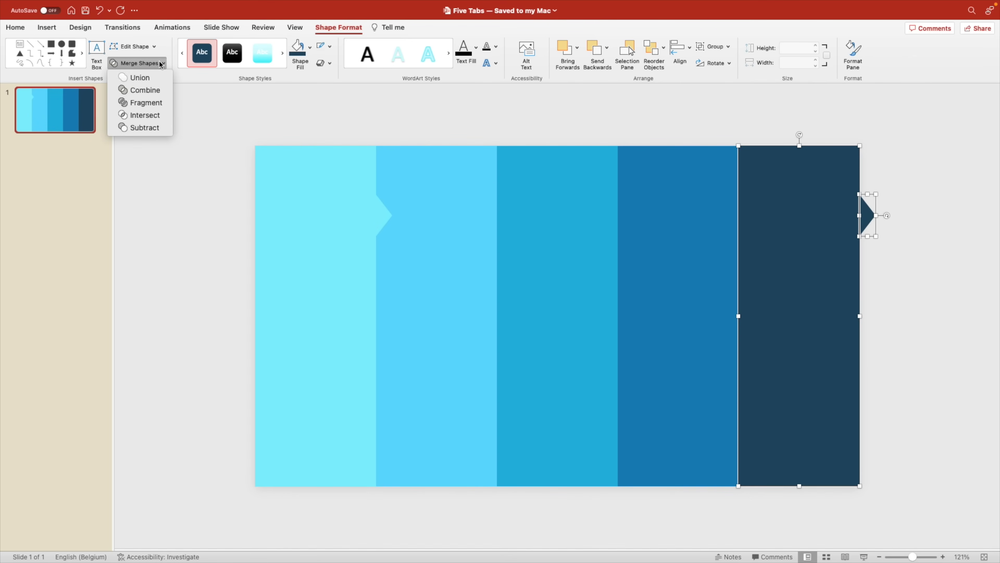
{"action": "left_click", "coordinate": [154, 77]}
{"action": "left_click", "coordinate": [305, 198]}
Step: Send the first, second and third tabs to the back
{"action": "right_click", "coordinate": [304, 200]}
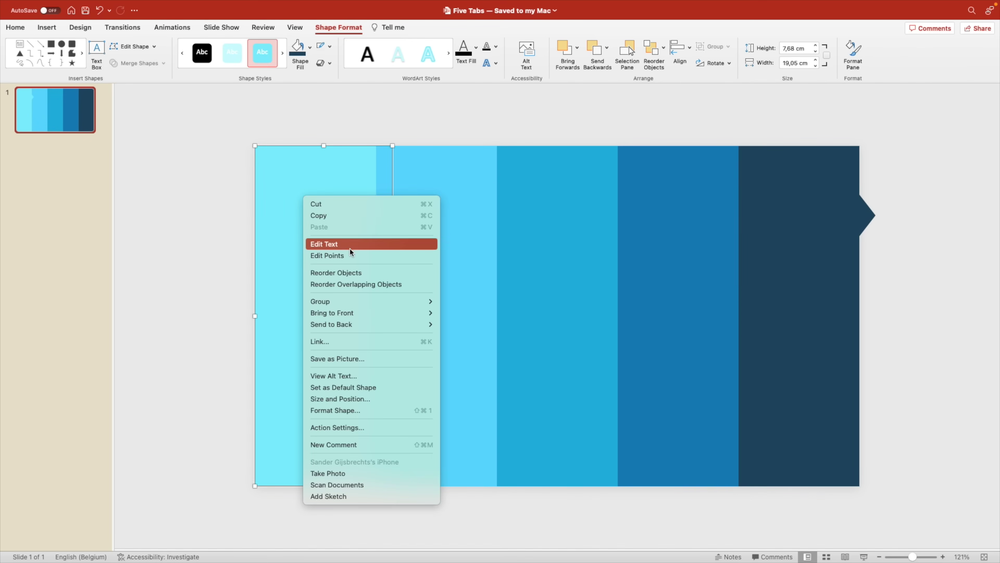
{"action": "mouse_move", "coordinate": [358, 325]}
{"action": "left_click", "coordinate": [471, 324]}
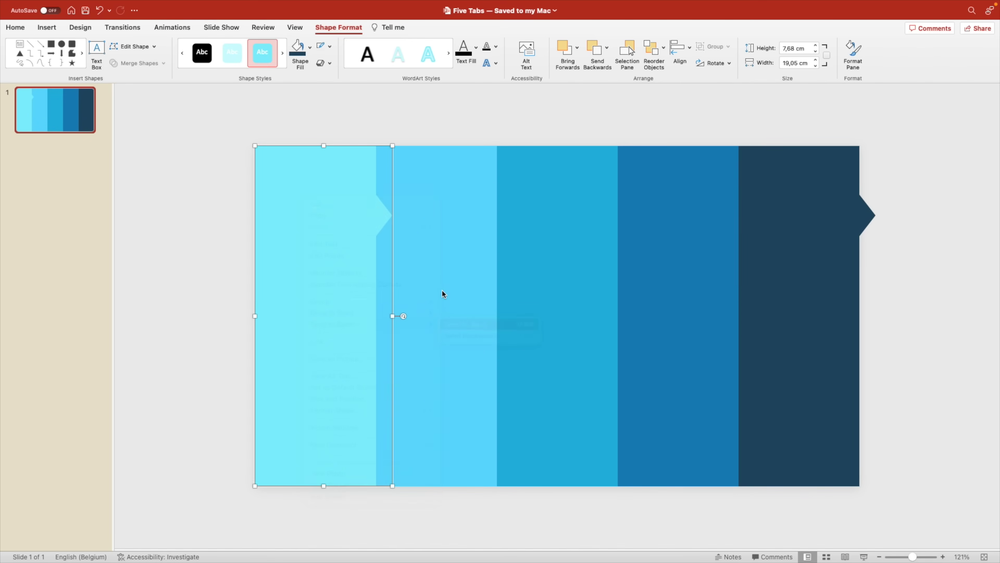
{"action": "left_click", "coordinate": [437, 281]}
{"action": "key", "text": "super+alt+shift+b"}
{"action": "left_click", "coordinate": [565, 271]}
{"action": "key", "text": "super+alt+shift+b"}
Step: Send the fourth and fifth tabs to the back, then select all five tabs
{"action": "left_click", "coordinate": [673, 273]}
{"action": "key", "text": "super+alt+shift+b"}
{"action": "left_click", "coordinate": [807, 275]}
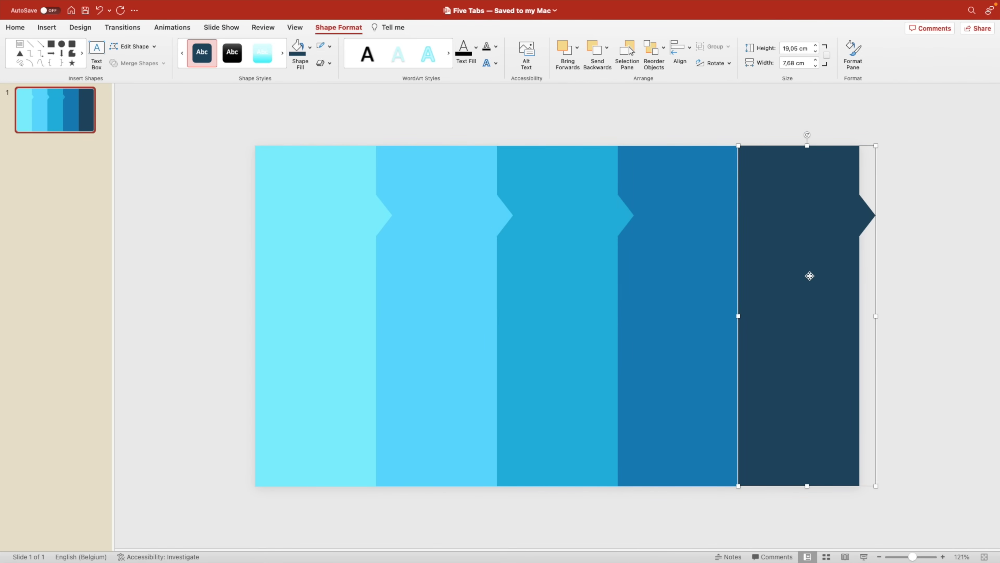
{"action": "key", "text": "super+alt+shift+b"}
{"action": "left_click", "coordinate": [915, 290]}
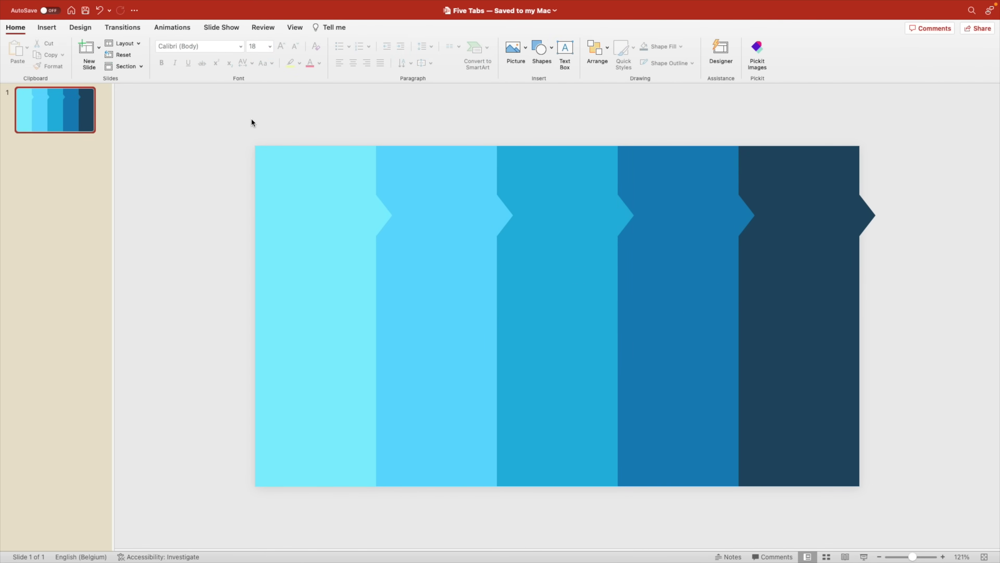
{"action": "left_click_drag", "start_coordinate": [239, 124], "coordinate": [912, 512]}
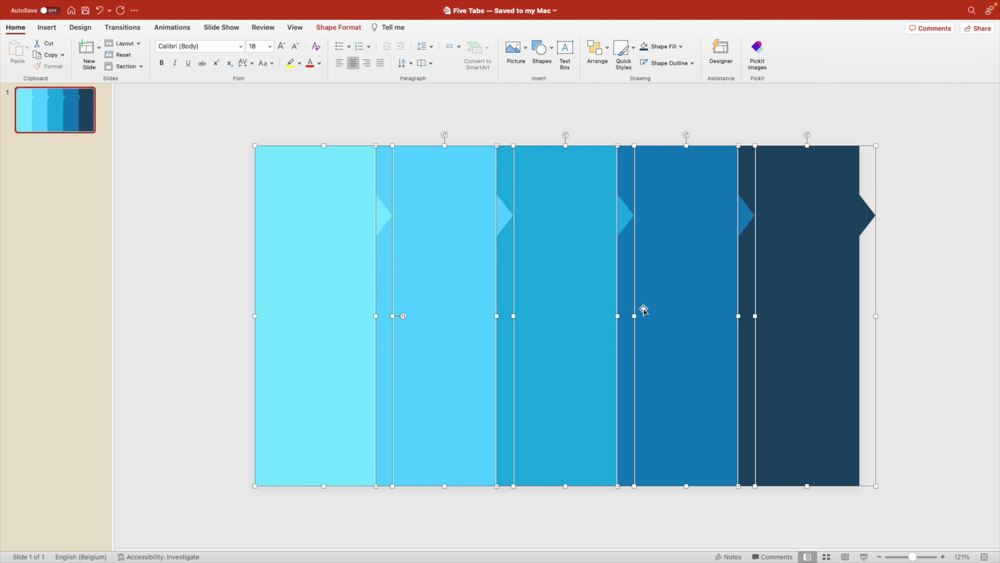
Step: Give the tabs an Outer Offset: Right shadow with 10 pt blur and about 60% transparency
{"action": "right_click", "coordinate": [569, 249]}
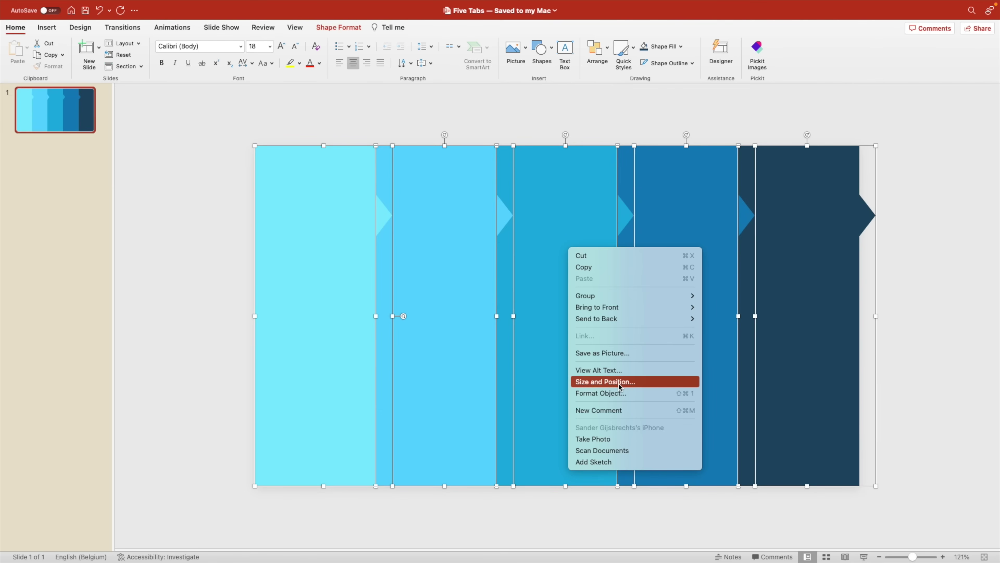
{"action": "left_click", "coordinate": [616, 394]}
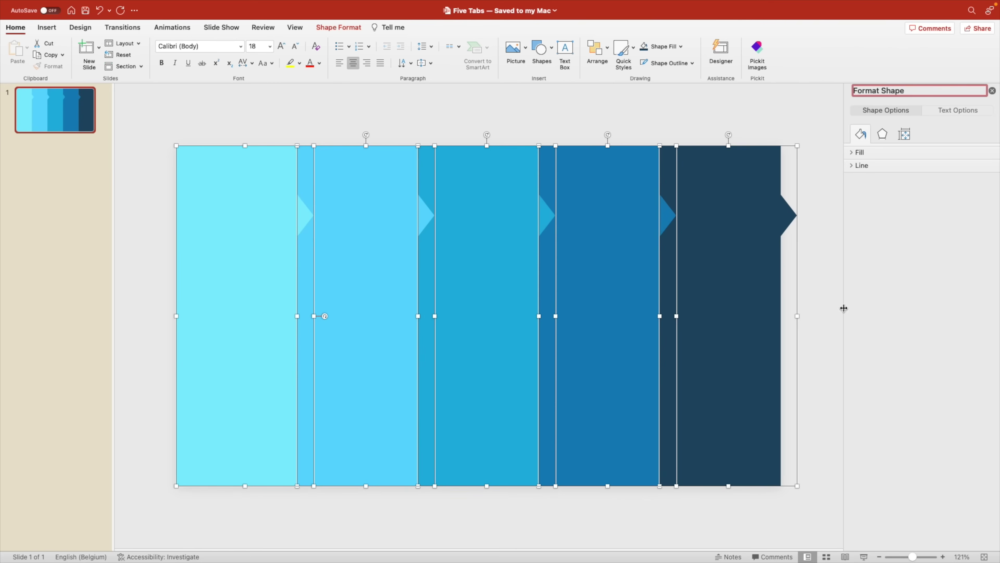
{"action": "left_click", "coordinate": [881, 136]}
{"action": "left_click", "coordinate": [867, 152]}
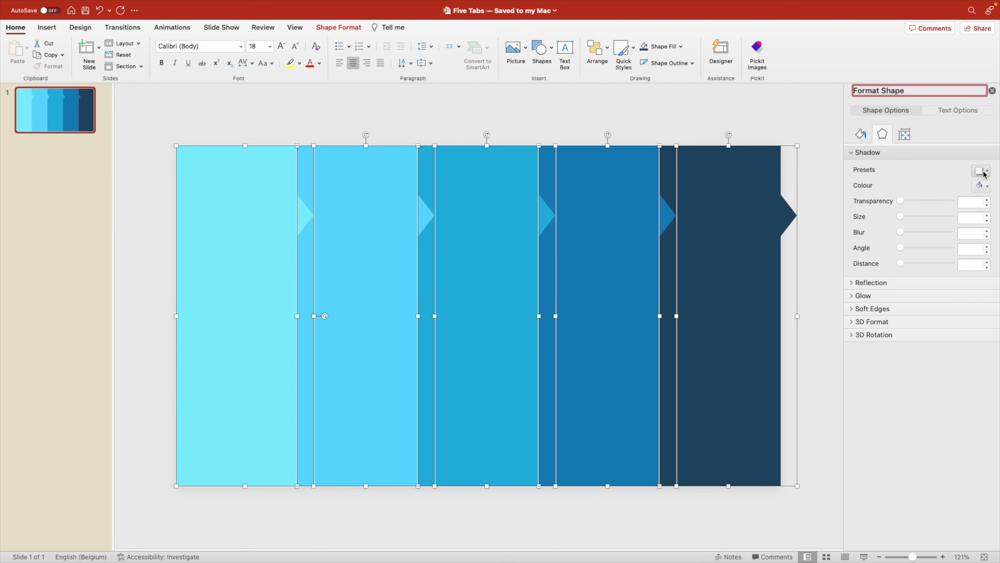
{"action": "left_click", "coordinate": [983, 172]}
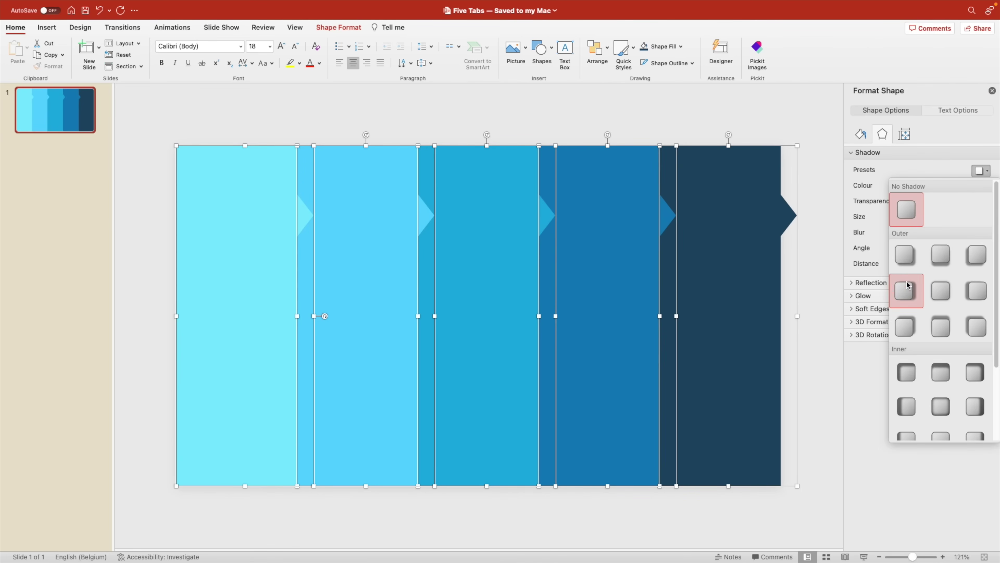
{"action": "left_click", "coordinate": [902, 296]}
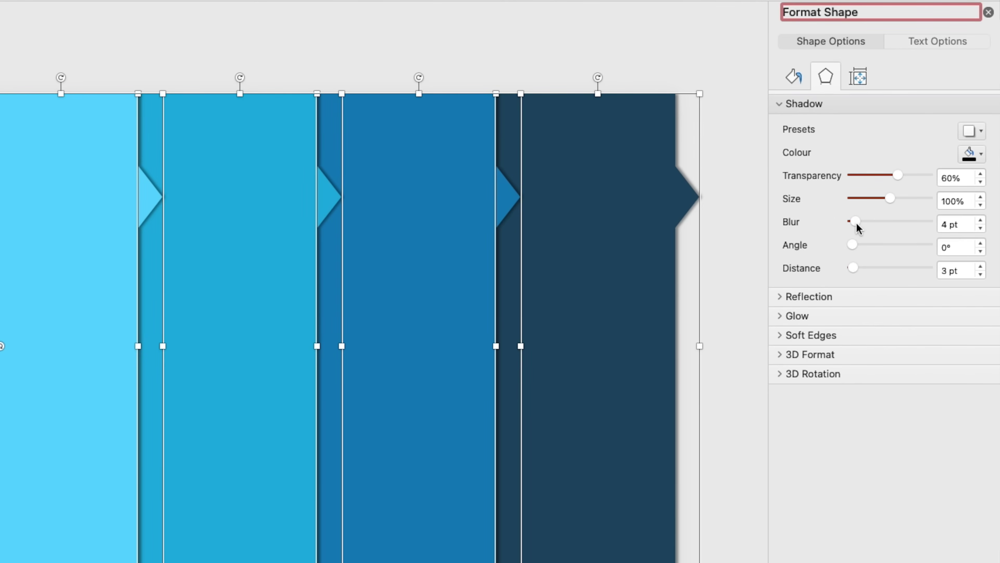
{"action": "left_click_drag", "start_coordinate": [856, 224], "coordinate": [862, 223]}
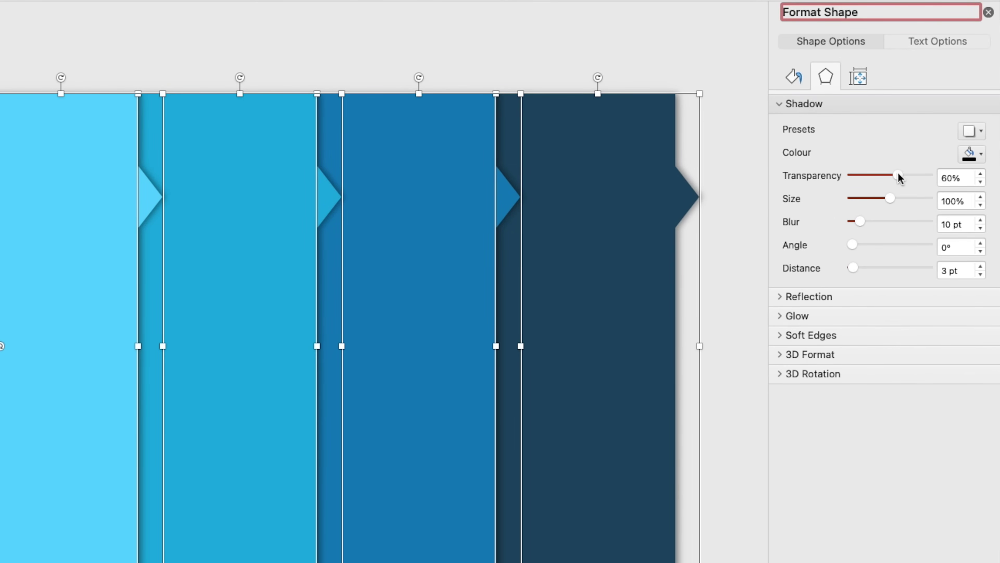
{"action": "left_click_drag", "start_coordinate": [898, 173], "coordinate": [898, 173]}
{"action": "left_click", "coordinate": [568, 58]}
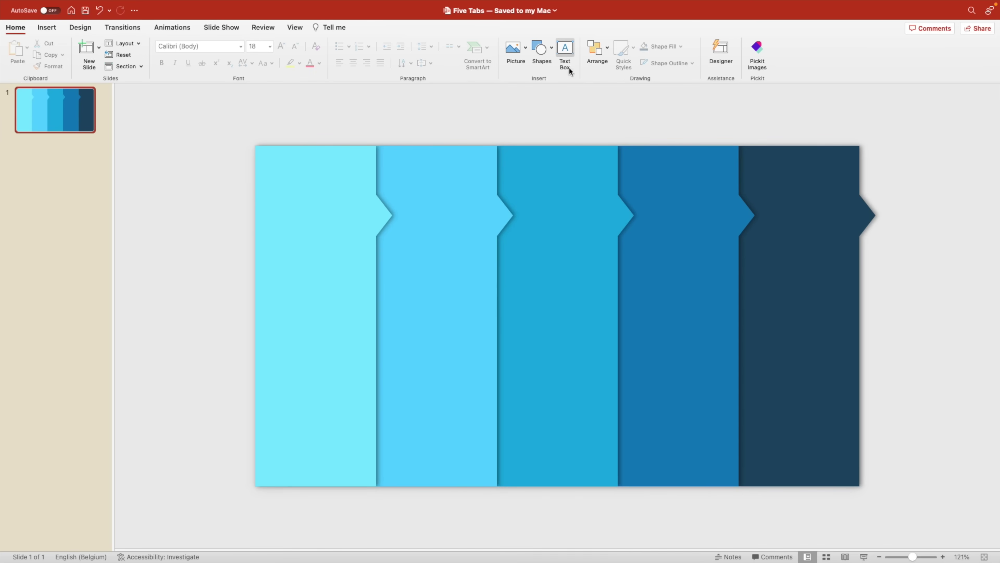
Step: Add a text box with the letter A in Montserrat ExtraBold on the first tab
{"action": "left_click_drag", "start_coordinate": [274, 172], "coordinate": [348, 250]}
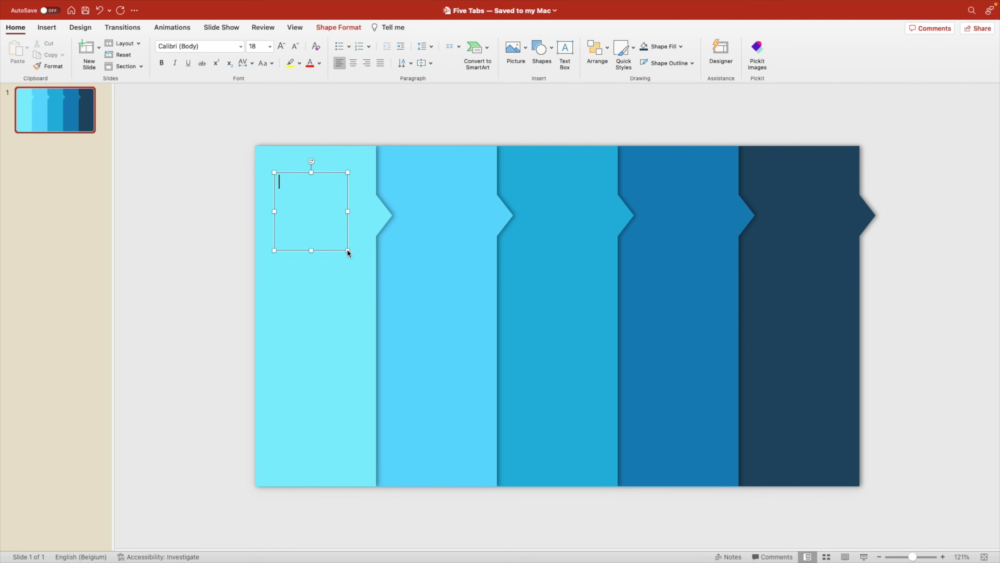
{"action": "type", "text": "A"}
{"action": "key", "text": "super+a"}
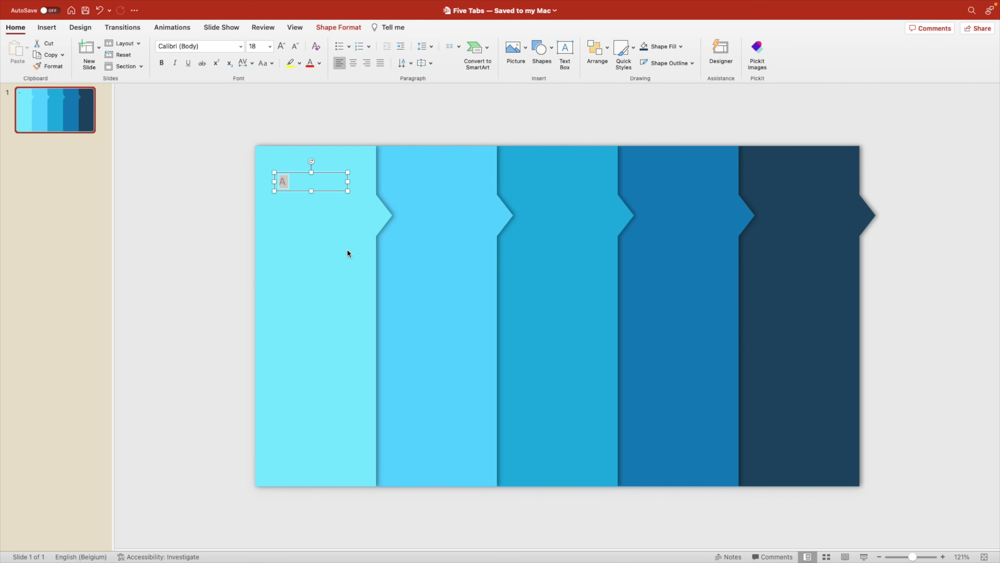
{"action": "left_click", "coordinate": [208, 46]}
{"action": "type", "text": "Montserrat"}
{"action": "key", "text": "Return"}
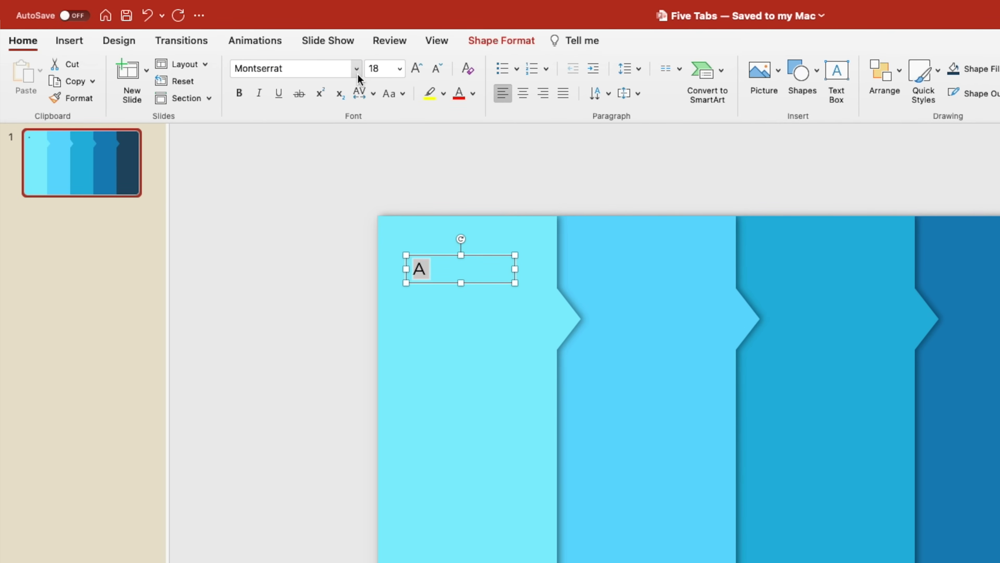
{"action": "left_click", "coordinate": [356, 70]}
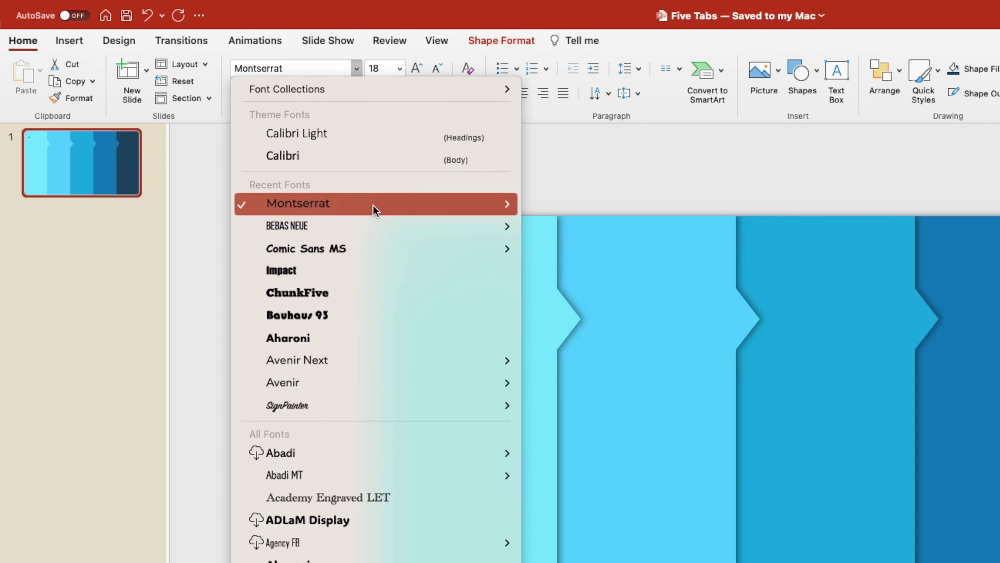
{"action": "mouse_move", "coordinate": [388, 205]}
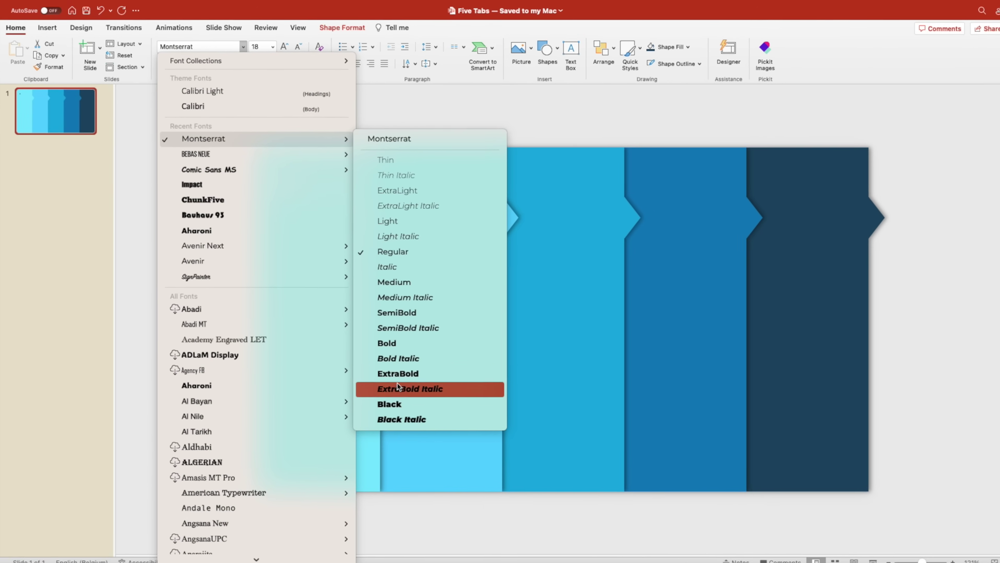
{"action": "left_click", "coordinate": [561, 540]}
Step: Make the A white, try sizes 55 and 85, and centre-align it
{"action": "left_click", "coordinate": [466, 92]}
{"action": "left_click", "coordinate": [312, 90]}
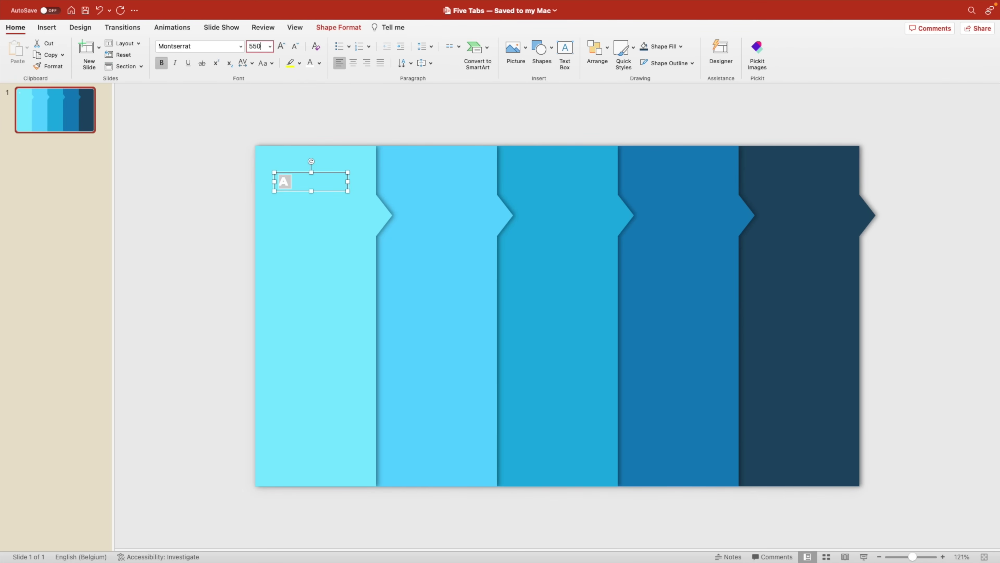
{"action": "type", "text": "55"}
{"action": "key", "text": "Return"}
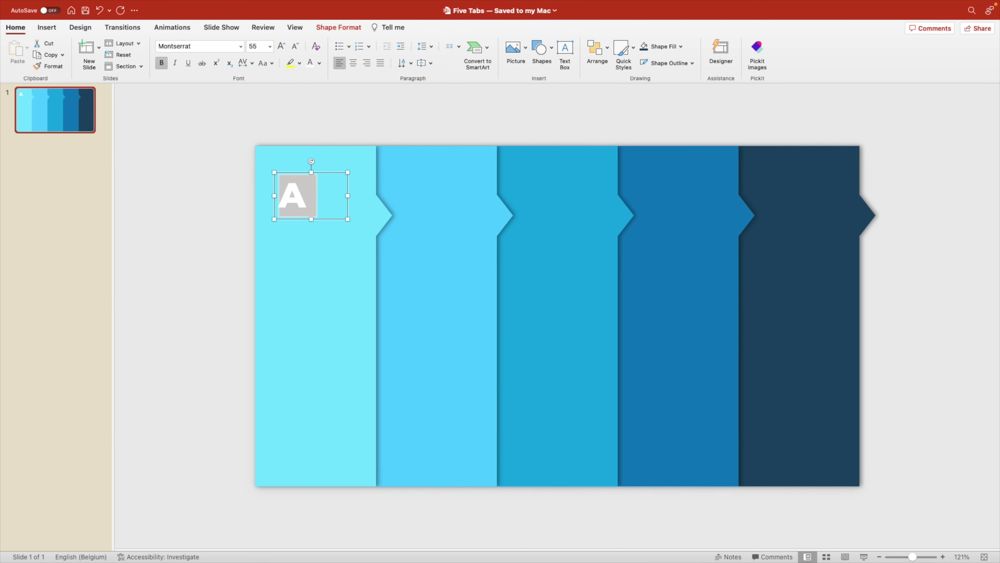
{"action": "left_click", "coordinate": [254, 46]}
{"action": "type", "text": "85"}
{"action": "key", "text": "Return"}
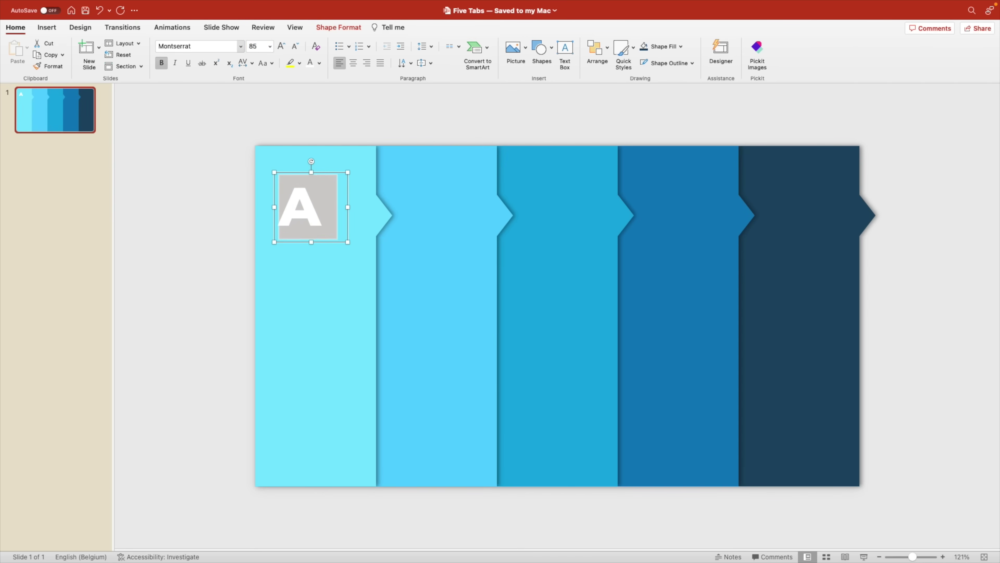
{"action": "left_click", "coordinate": [353, 62]}
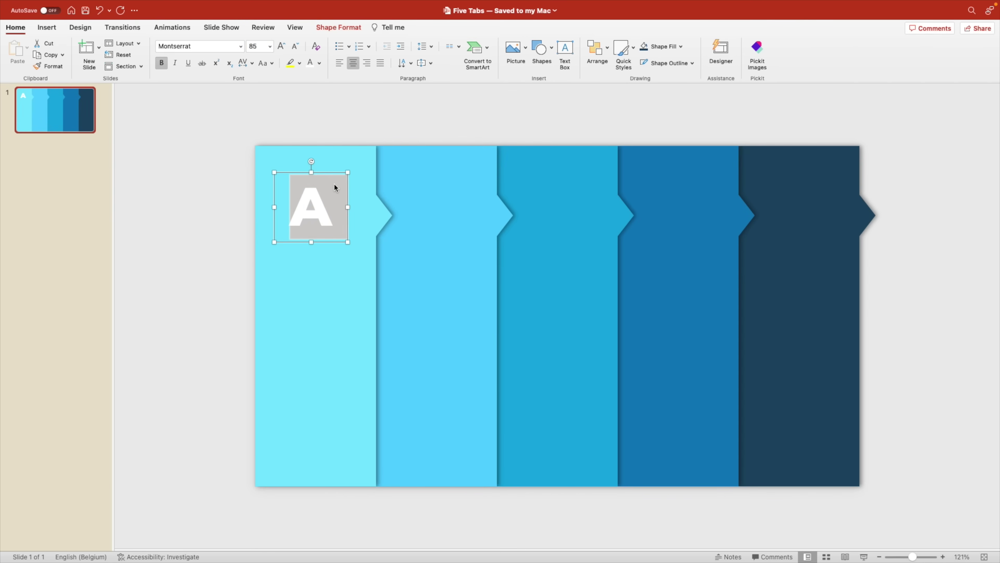
Step: Set the A to size 110 and position it near the top of the first tab
{"action": "left_click_drag", "start_coordinate": [321, 177], "coordinate": [326, 175]}
{"action": "left_click", "coordinate": [281, 47]}
{"action": "left_click", "coordinate": [281, 47]}
{"action": "left_click", "coordinate": [281, 46]}
{"action": "left_click", "coordinate": [295, 46]}
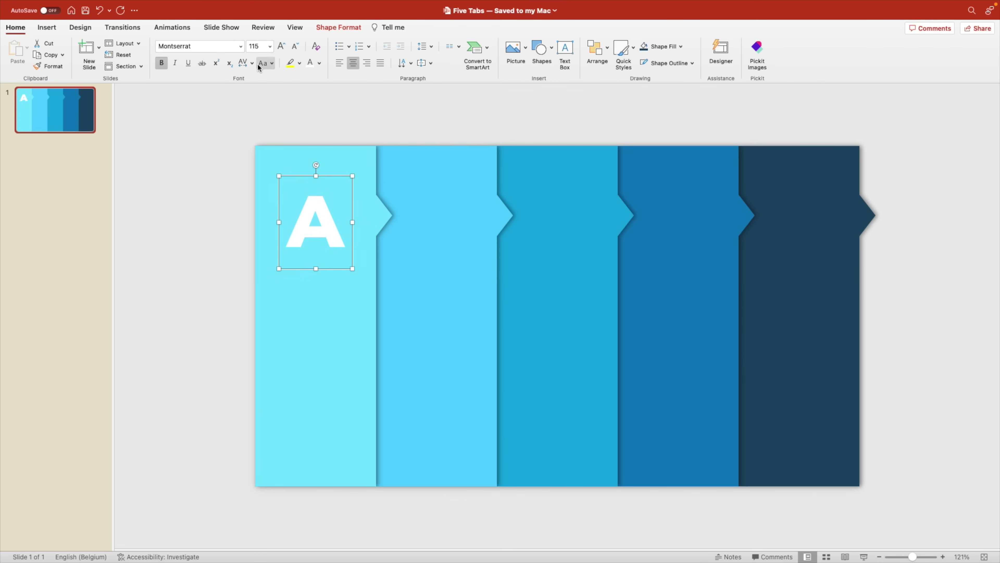
{"action": "left_click", "coordinate": [258, 46]}
{"action": "key", "text": "Return"}
{"action": "left_click_drag", "start_coordinate": [336, 180], "coordinate": [336, 171]}
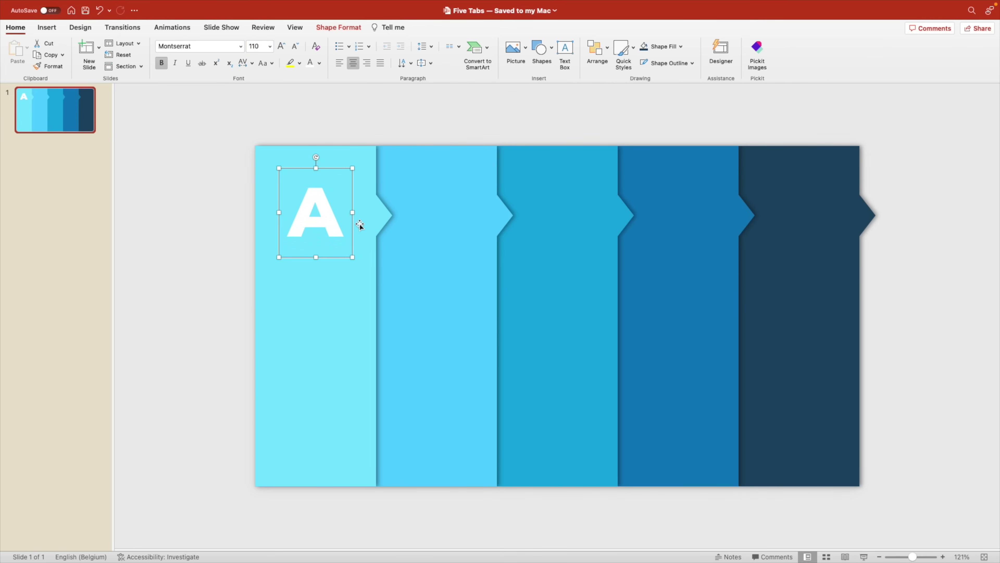
Step: Copy the letter A onto the other tabs and change the copies to B, C, D and E
{"action": "left_click_drag", "start_coordinate": [352, 229], "coordinate": [842, 232]}
{"action": "double_click", "coordinate": [460, 228]}
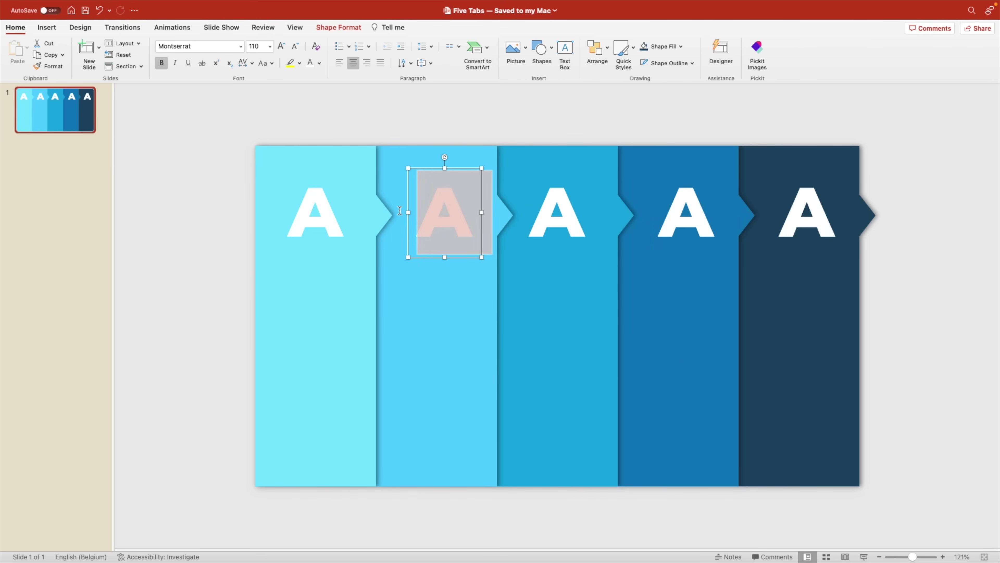
{"action": "type", "text": "B"}
{"action": "double_click", "coordinate": [559, 196]}
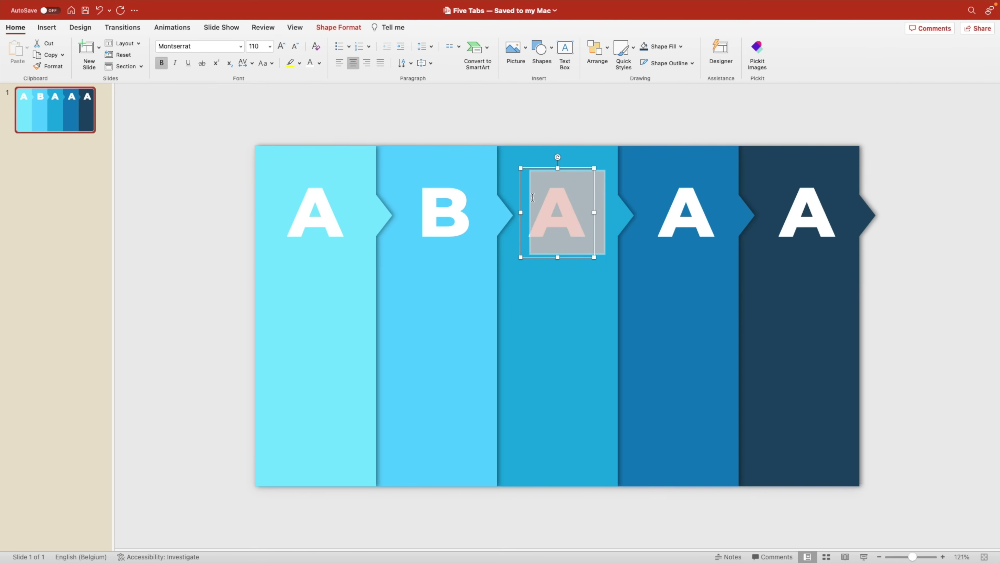
{"action": "type", "text": "C"}
{"action": "double_click", "coordinate": [675, 211]}
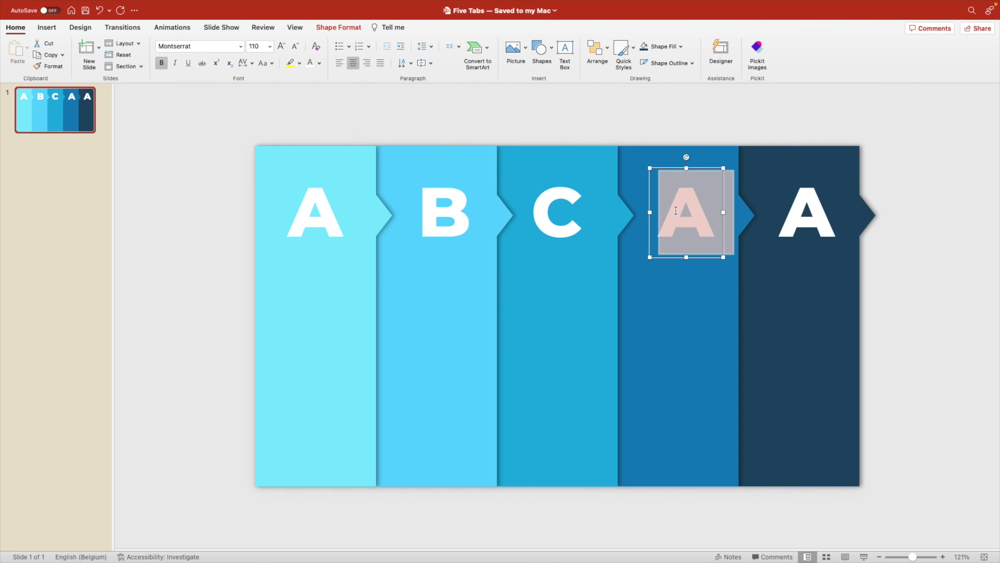
{"action": "type", "text": "D"}
{"action": "double_click", "coordinate": [774, 210]}
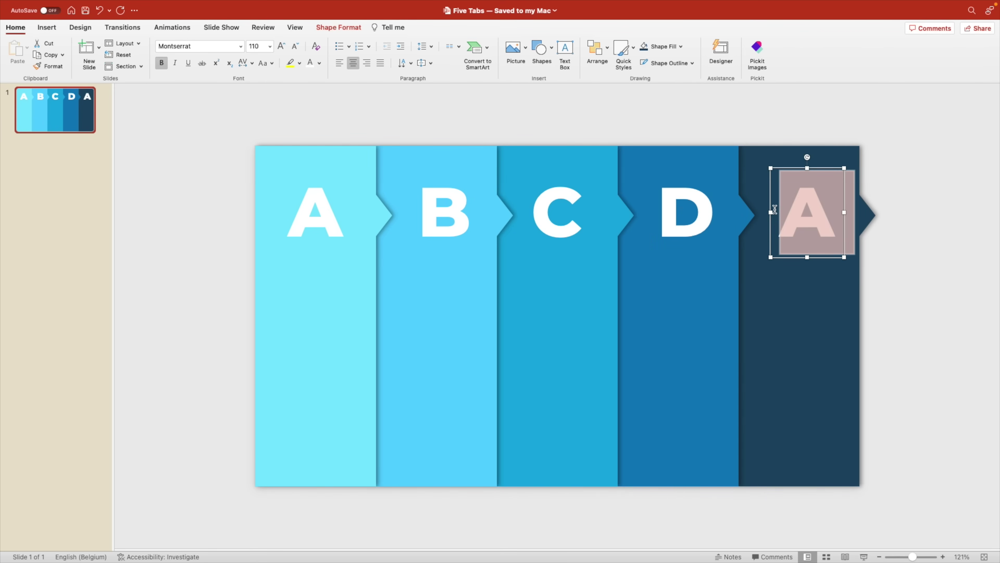
{"action": "type", "text": "E"}
Step: Shrink all five letters to 96 pt and move them lower within their tabs
{"action": "key", "text": "Escape"}
{"action": "key", "text": "super+a"}
{"action": "left_click", "coordinate": [296, 47]}
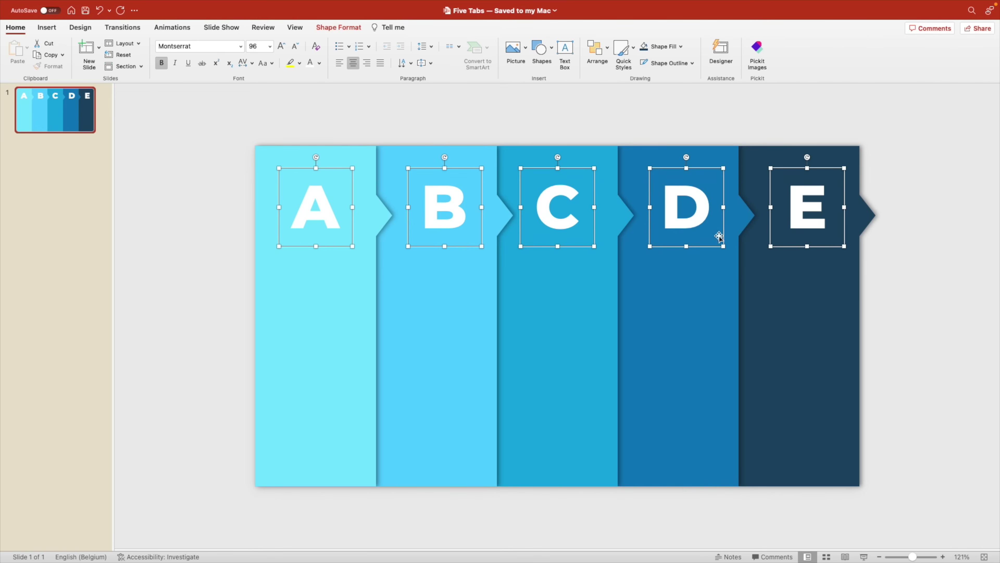
{"action": "left_click_drag", "start_coordinate": [538, 247], "coordinate": [539, 254]}
{"action": "left_click", "coordinate": [536, 144]}
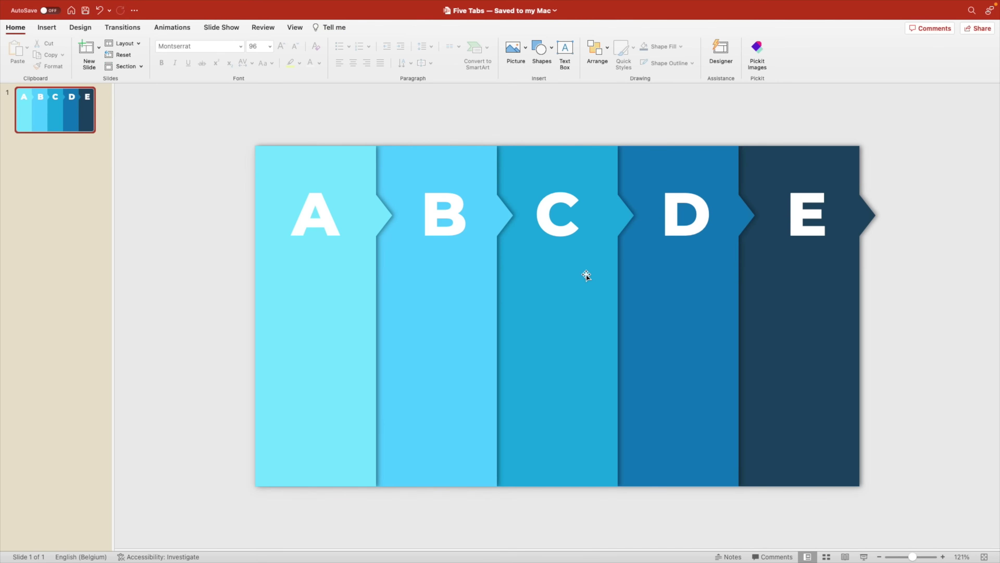
Step: Draw a text box below the A reading 'LOREM IPSUM' and set it in Montserrat
{"action": "left_click", "coordinate": [565, 49]}
{"action": "left_click_drag", "start_coordinate": [275, 275], "coordinate": [354, 292]}
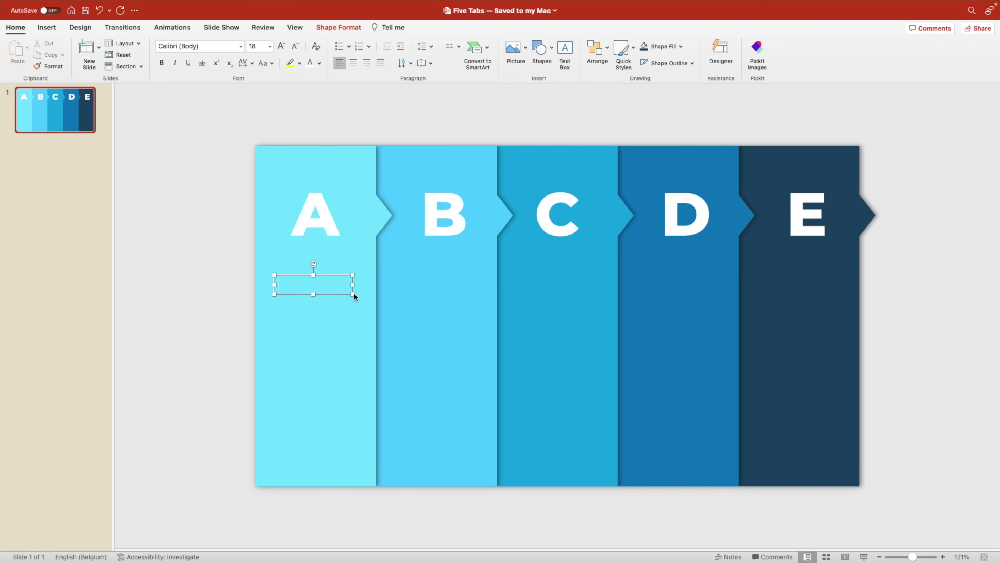
{"action": "type", "text": "LOREM IPSUM"}
{"action": "key", "text": "super+a"}
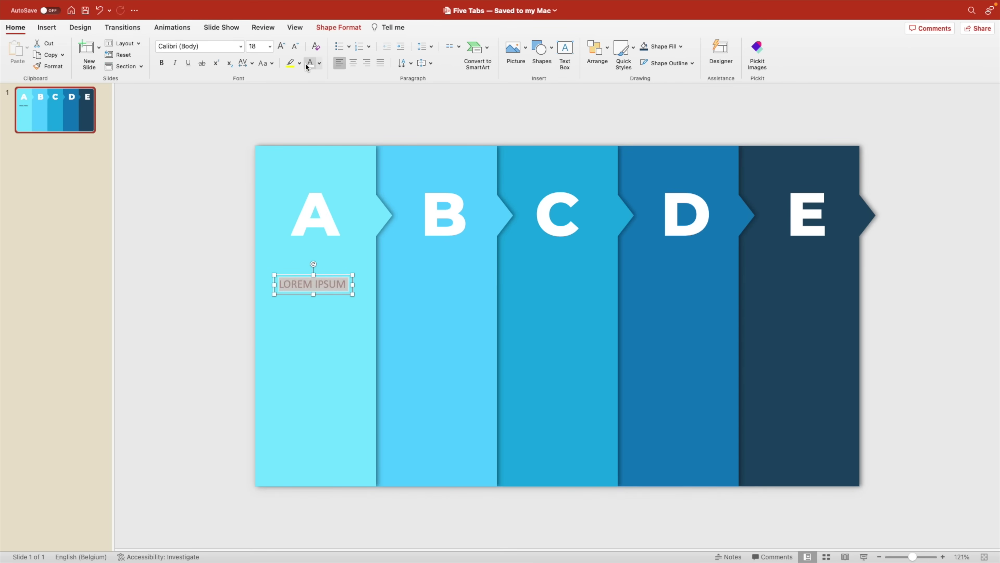
{"action": "left_click", "coordinate": [214, 46]}
{"action": "type", "text": "Montserrat"}
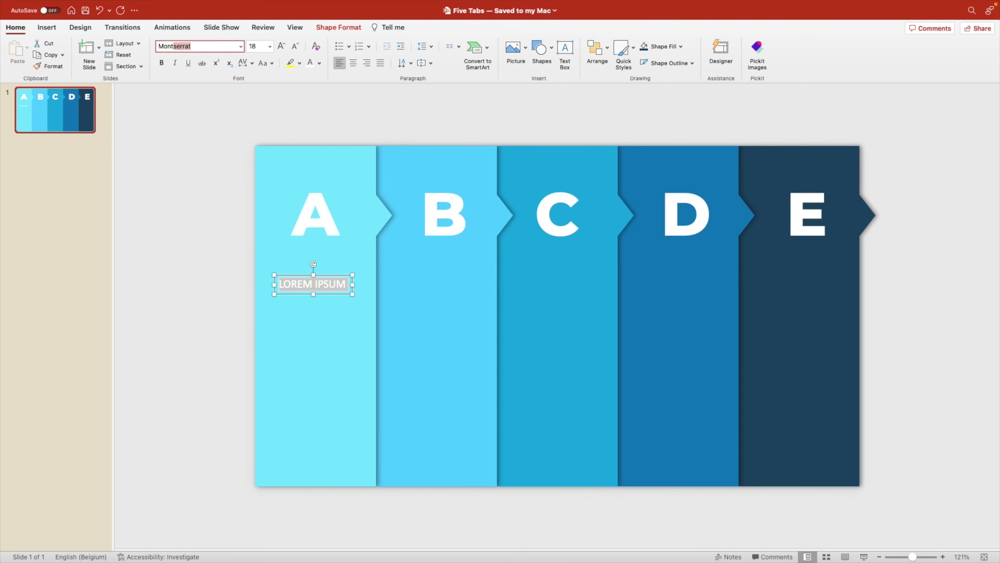
{"action": "key", "text": "Return"}
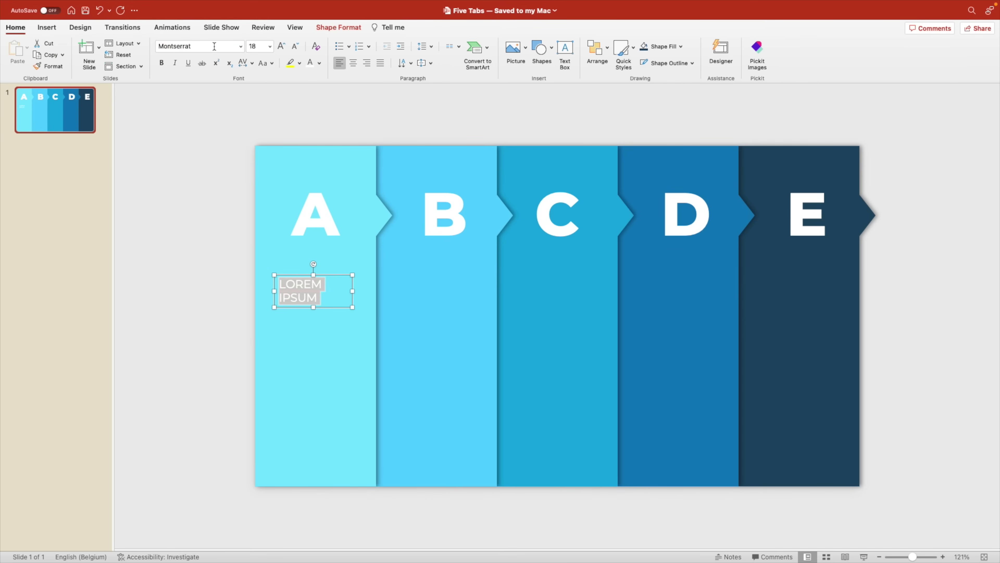
Step: Make the title Montserrat Bold at 16 pt, centred on one line and placed under A
{"action": "left_click", "coordinate": [241, 48]}
{"action": "mouse_move", "coordinate": [278, 136]}
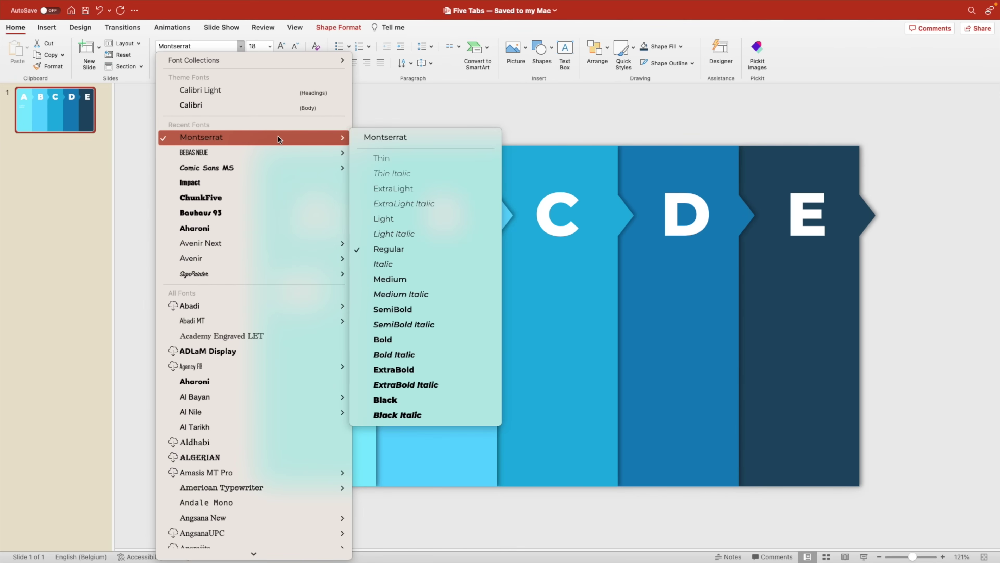
{"action": "left_click", "coordinate": [401, 342]}
{"action": "left_click", "coordinate": [294, 46]}
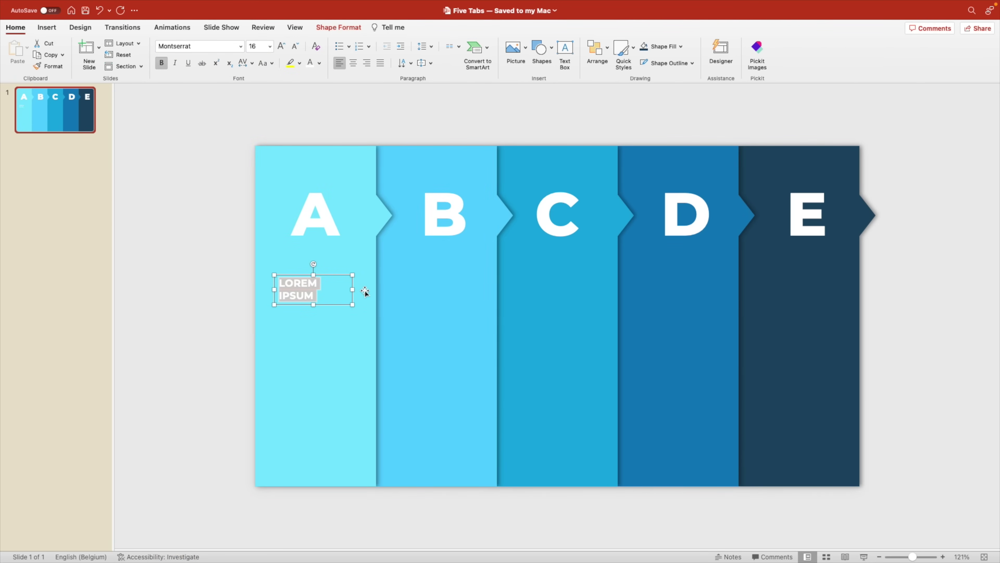
{"action": "left_click_drag", "start_coordinate": [352, 289], "coordinate": [362, 288]}
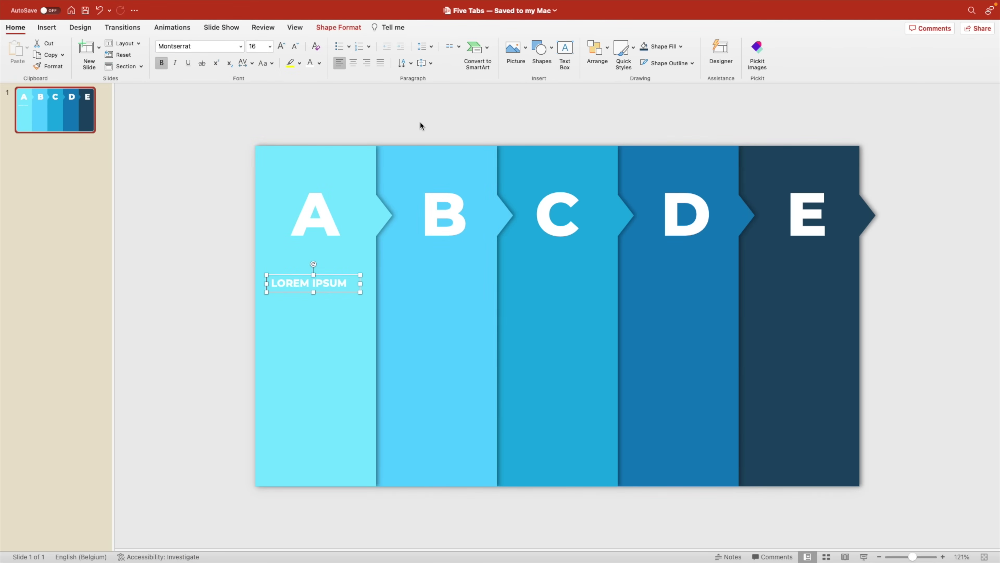
{"action": "left_click", "coordinate": [353, 63]}
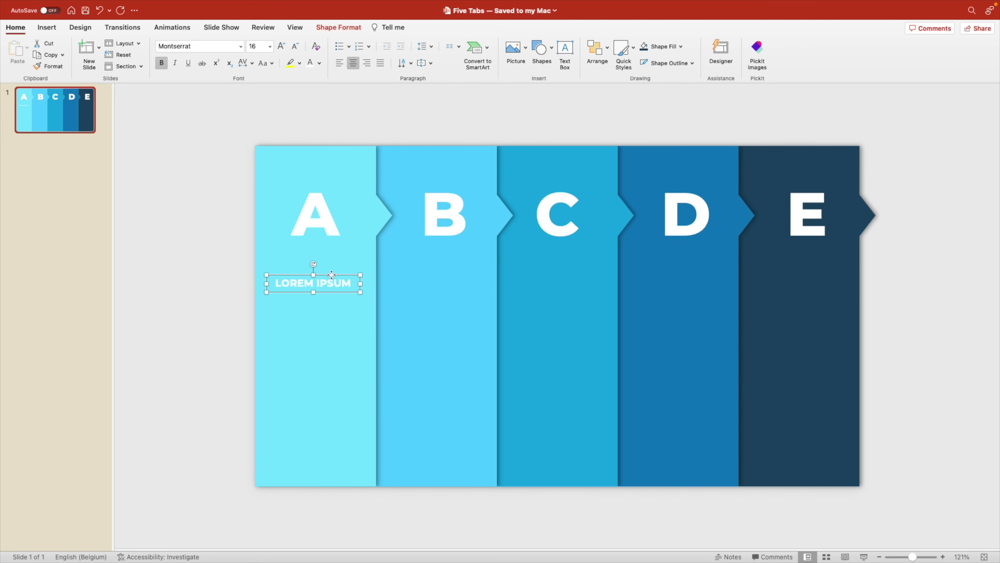
{"action": "left_click_drag", "start_coordinate": [332, 274], "coordinate": [335, 277]}
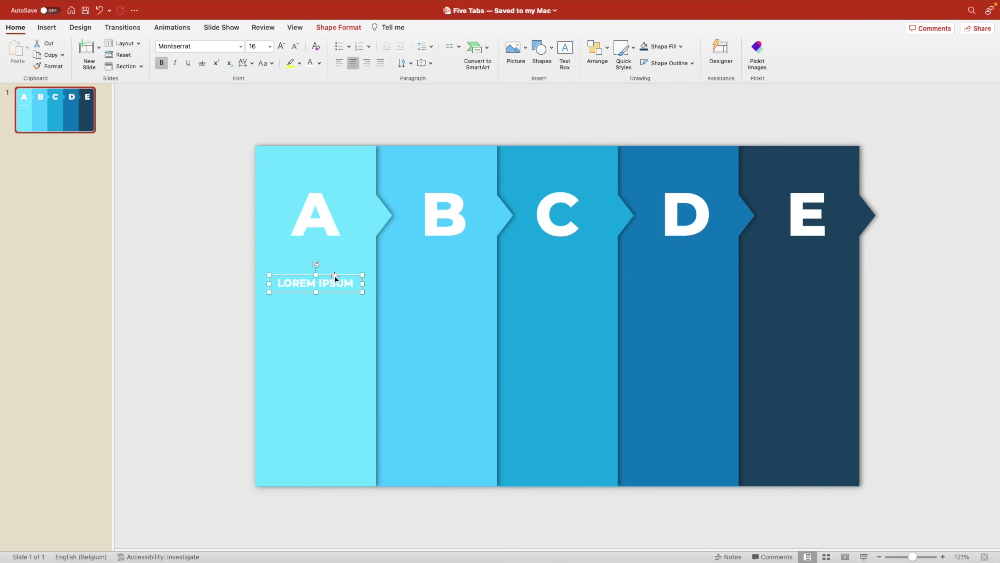
Step: Add a pasted Lorem ipsum paragraph at 11 pt, justified and narrowed, beneath the title
{"action": "left_click", "coordinate": [559, 50]}
{"action": "left_click_drag", "start_coordinate": [269, 307], "coordinate": [361, 384]}
{"action": "type", "text": "Lorem ipsum dolor sit amet, consectetur adipiscing elit, sed do eiusmod tempor incididunt ut labore et dolore magna aliqua"}
{"action": "key", "text": "super+a"}
{"action": "left_click", "coordinate": [295, 46]}
{"action": "left_click", "coordinate": [295, 46]}
{"action": "left_click", "coordinate": [295, 46]}
{"action": "left_click", "coordinate": [295, 46]}
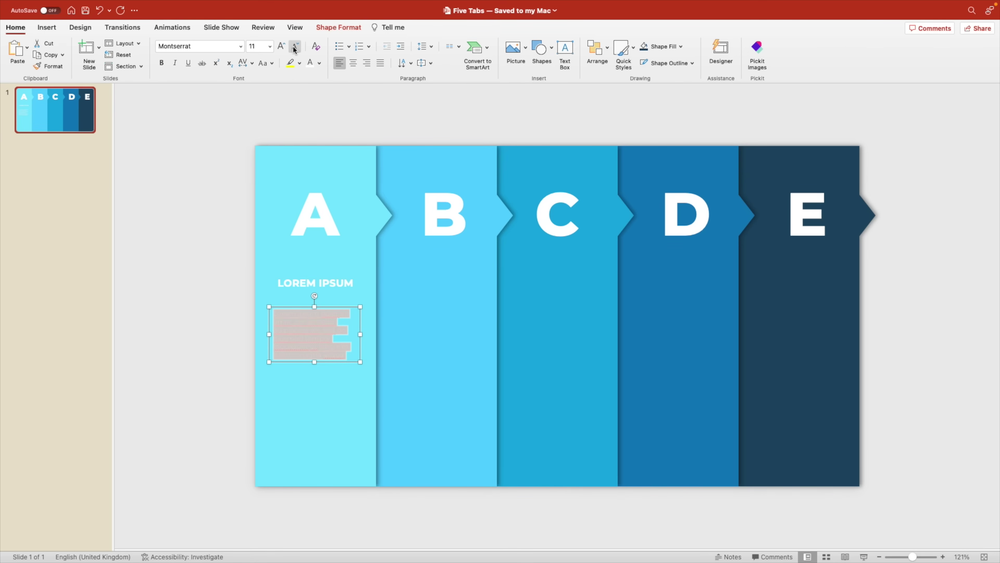
{"action": "left_click", "coordinate": [379, 63]}
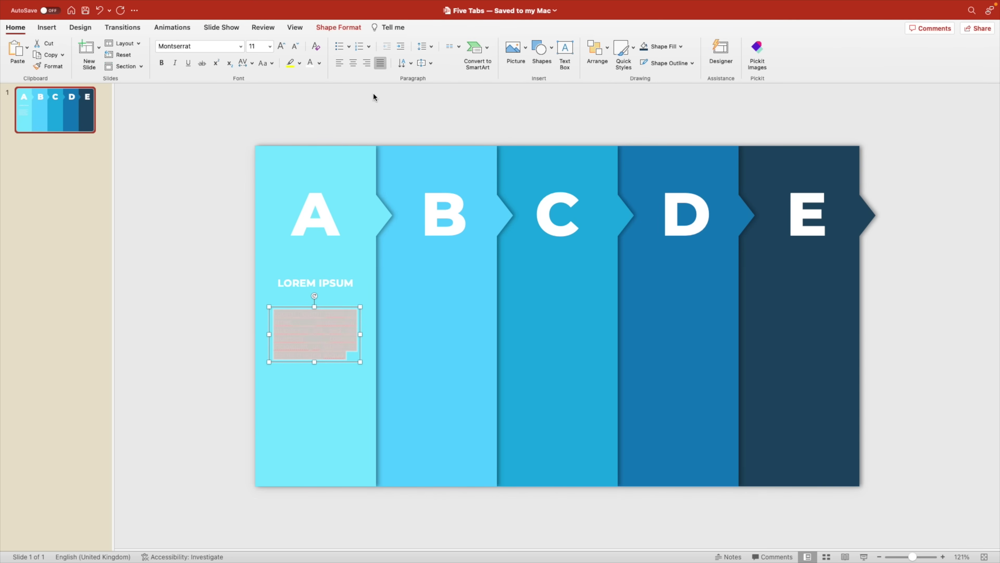
{"action": "key", "text": "Escape"}
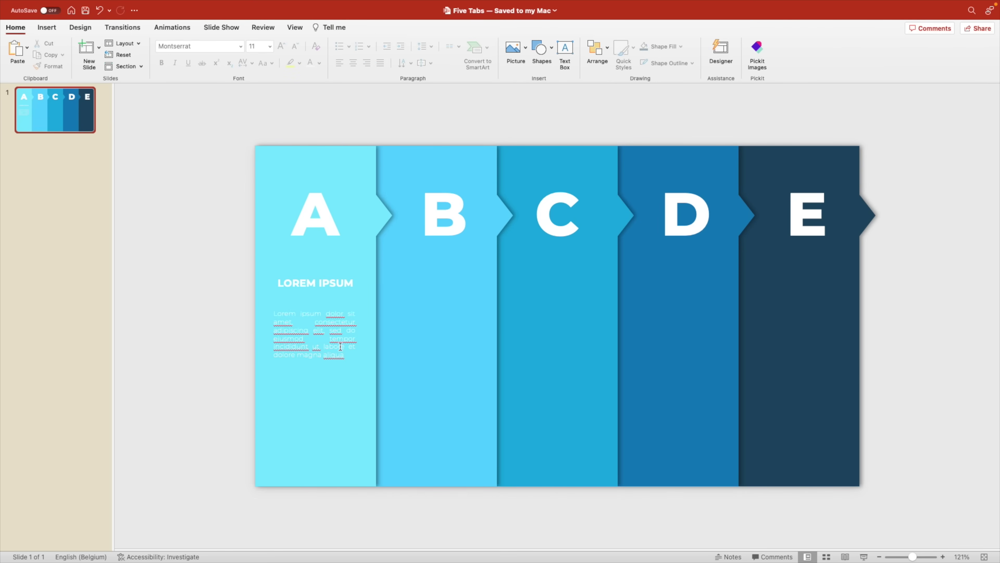
{"action": "left_click", "coordinate": [336, 338]}
{"action": "left_click_drag", "start_coordinate": [363, 336], "coordinate": [354, 336]}
{"action": "left_click_drag", "start_coordinate": [324, 307], "coordinate": [328, 299]}
Step: Copy the title and paragraph together into the other tabs B–E
{"action": "left_click", "coordinate": [331, 286]}
{"action": "left_click", "coordinate": [331, 297], "text": "shift"}
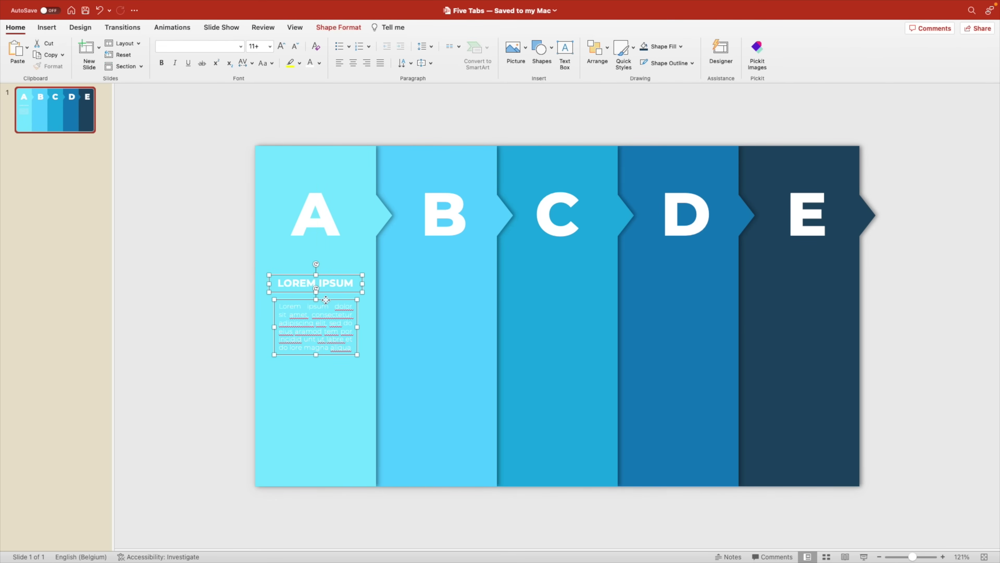
{"action": "left_click_drag", "start_coordinate": [326, 300], "coordinate": [809, 304]}
{"action": "left_click", "coordinate": [206, 247]}
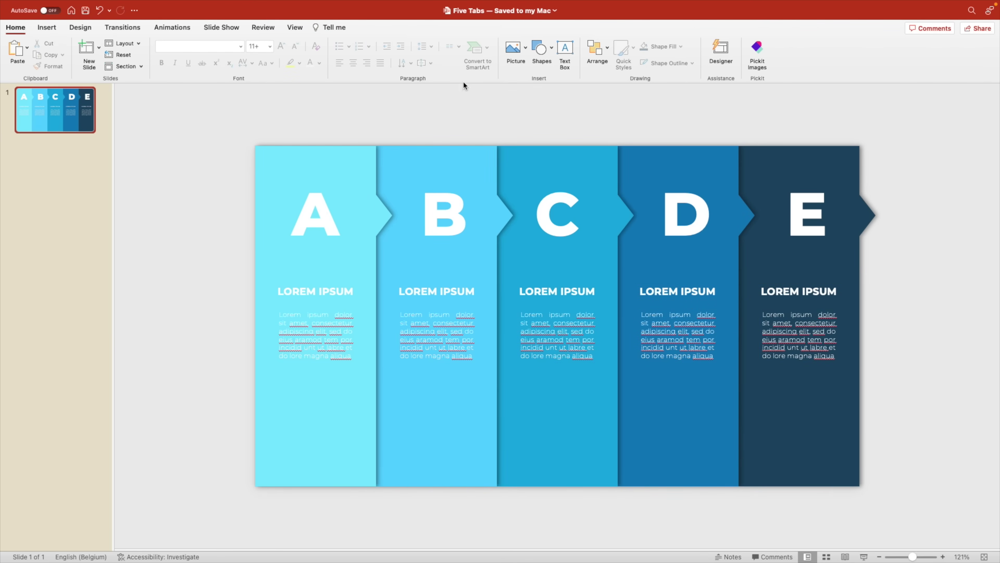
Step: Search the stock icon library for 'nature' and pick five icons, starting with the maple leaf
{"action": "left_click", "coordinate": [47, 28]}
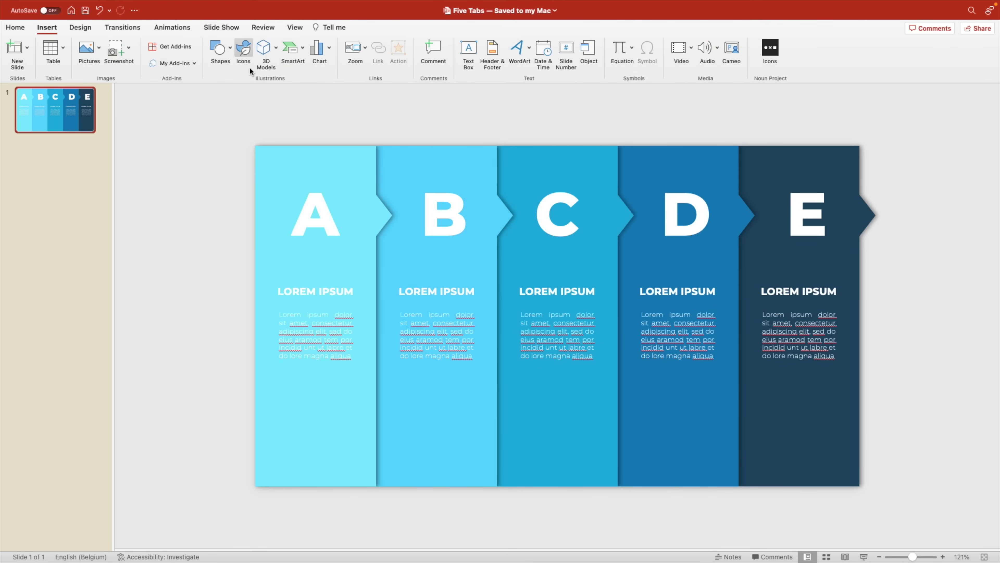
{"action": "left_click", "coordinate": [245, 53]}
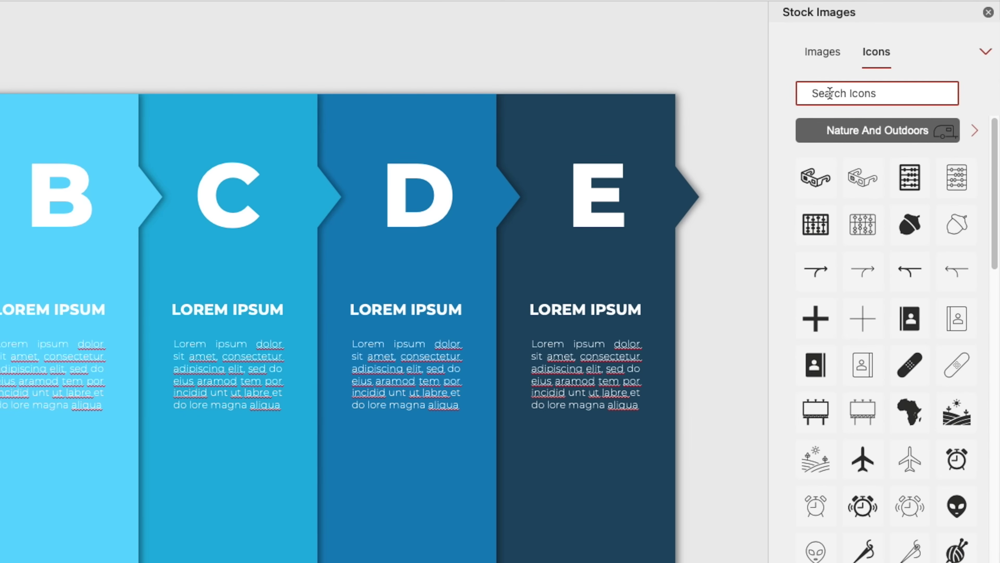
{"action": "left_click", "coordinate": [829, 93]}
{"action": "type", "text": "nature"}
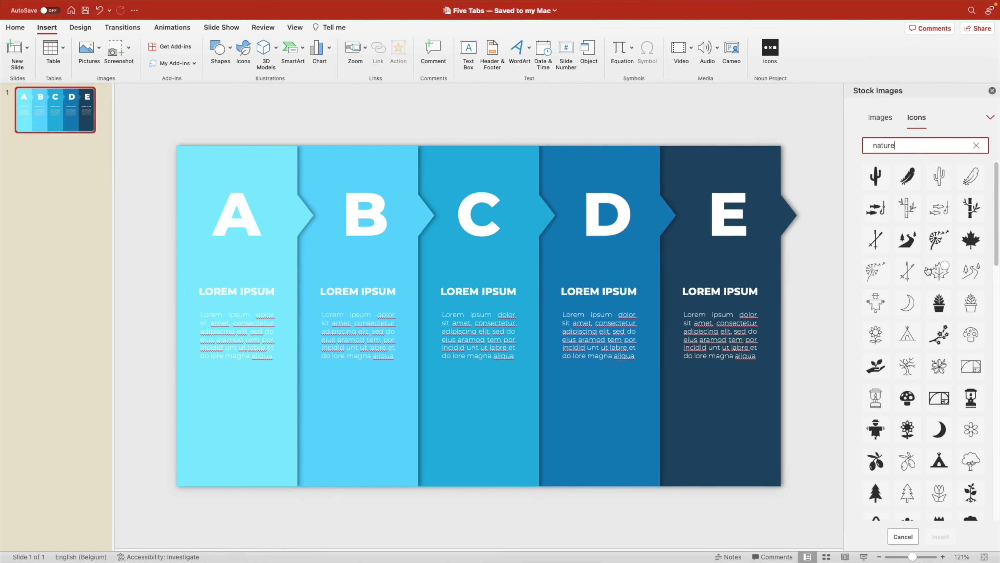
{"action": "left_click", "coordinate": [921, 283]}
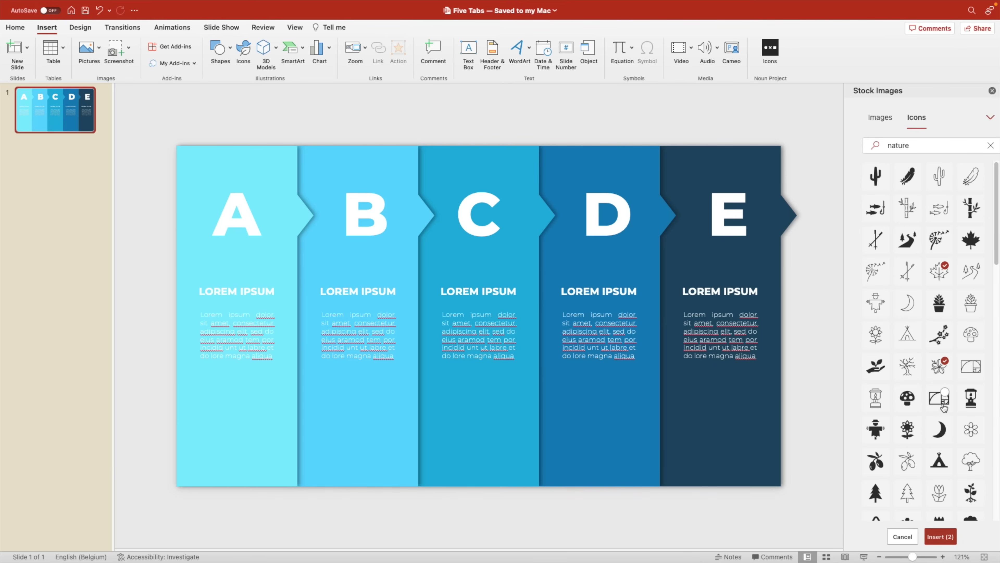
{"action": "scroll", "coordinate": [945, 394], "scroll_direction": "down", "scroll_amount": 10}
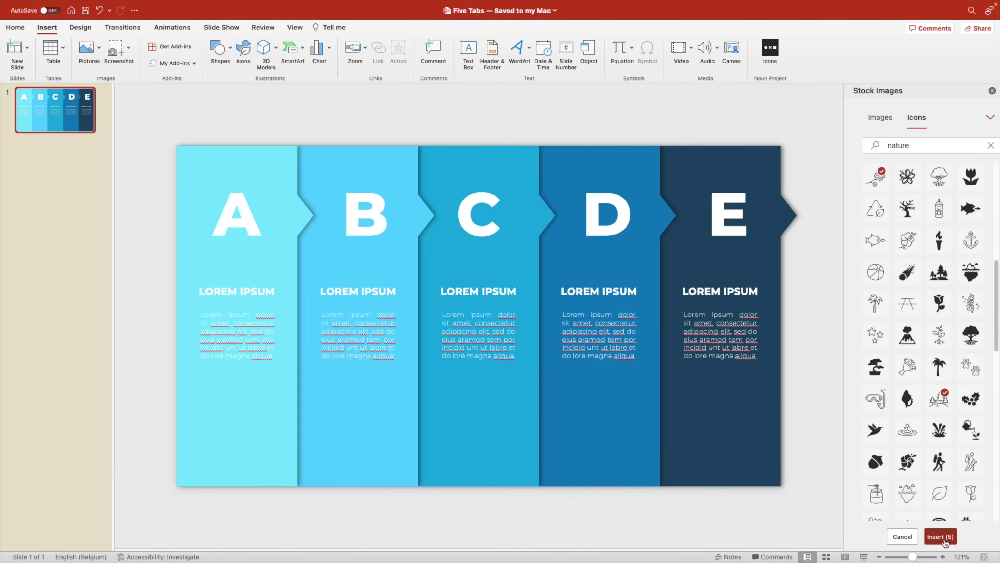
Step: Insert the five icons with no outline and white fill, shrunk to 2,06 cm
{"action": "left_click", "coordinate": [940, 537]}
{"action": "left_click", "coordinate": [388, 46]}
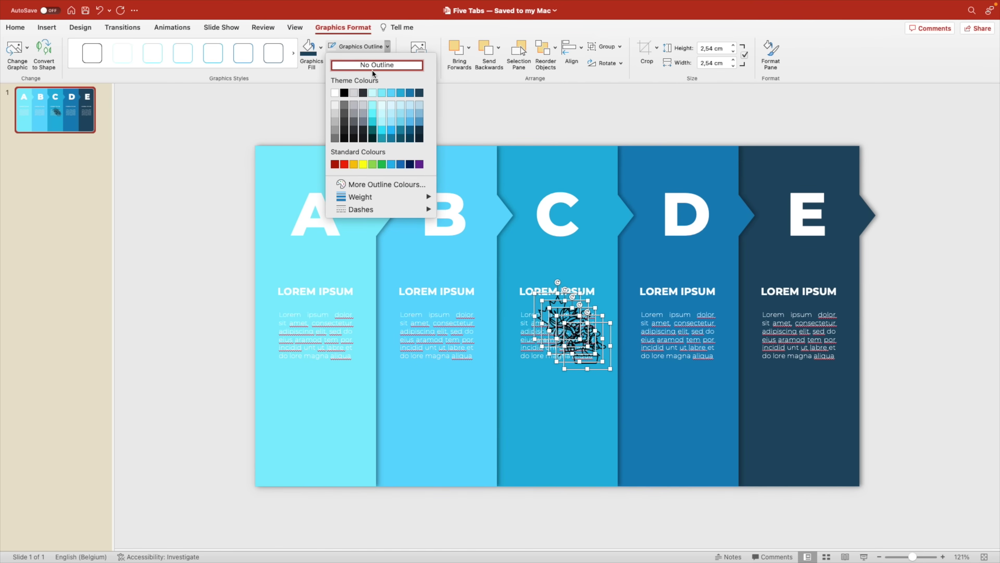
{"action": "left_click", "coordinate": [374, 65]}
{"action": "left_click", "coordinate": [320, 47]}
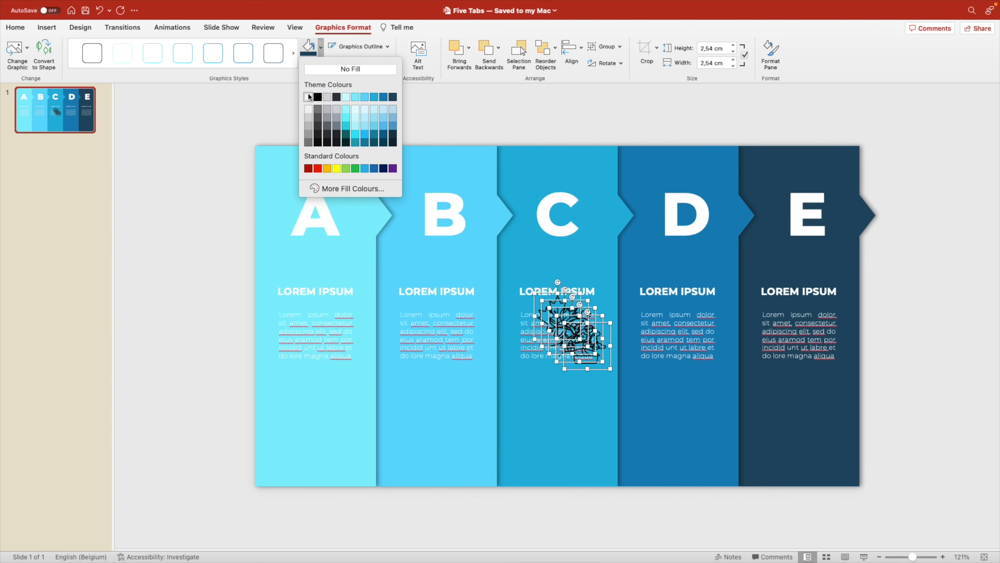
{"action": "left_click", "coordinate": [308, 97]}
{"action": "left_click_drag", "start_coordinate": [573, 325], "coordinate": [438, 421]}
{"action": "left_click_drag", "start_coordinate": [475, 466], "coordinate": [558, 425]}
{"action": "left_click", "coordinate": [229, 405]}
Step: Place one icon in each column A–E, enlarge them to about 2,59 cm and align the row
{"action": "left_click_drag", "start_coordinate": [466, 443], "coordinate": [813, 429]}
{"action": "left_click_drag", "start_coordinate": [437, 418], "coordinate": [439, 453]}
{"action": "left_click_drag", "start_coordinate": [409, 412], "coordinate": [309, 414]}
{"action": "left_click_drag", "start_coordinate": [438, 453], "coordinate": [432, 420]}
{"action": "left_click_drag", "start_coordinate": [933, 385], "coordinate": [193, 470]}
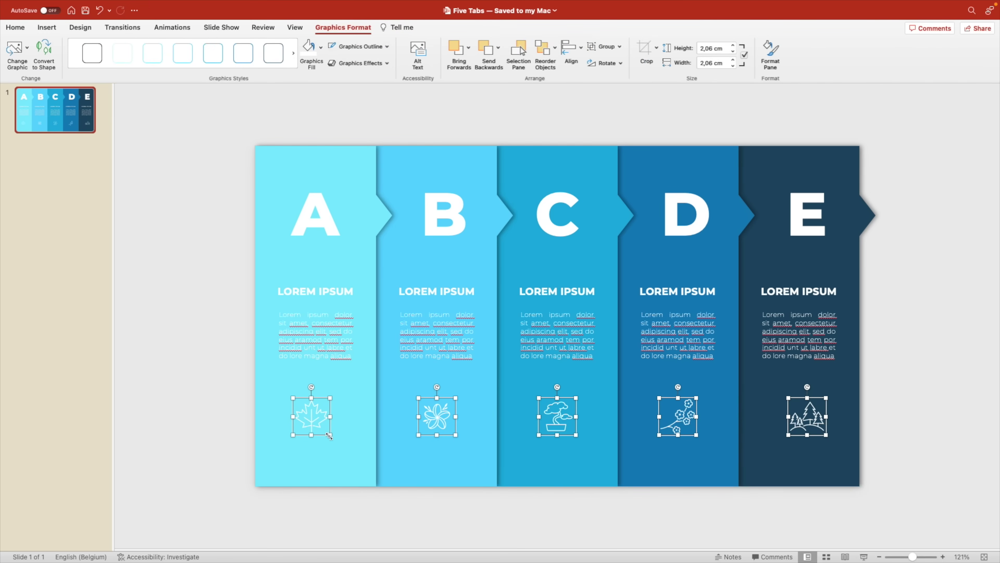
{"action": "mouse_move", "coordinate": [329, 436]}
{"action": "left_mouse_down"}
{"action": "mouse_move", "coordinate": [343, 444]}
{"action": "mouse_move", "coordinate": [335, 439]}
{"action": "left_mouse_up"}
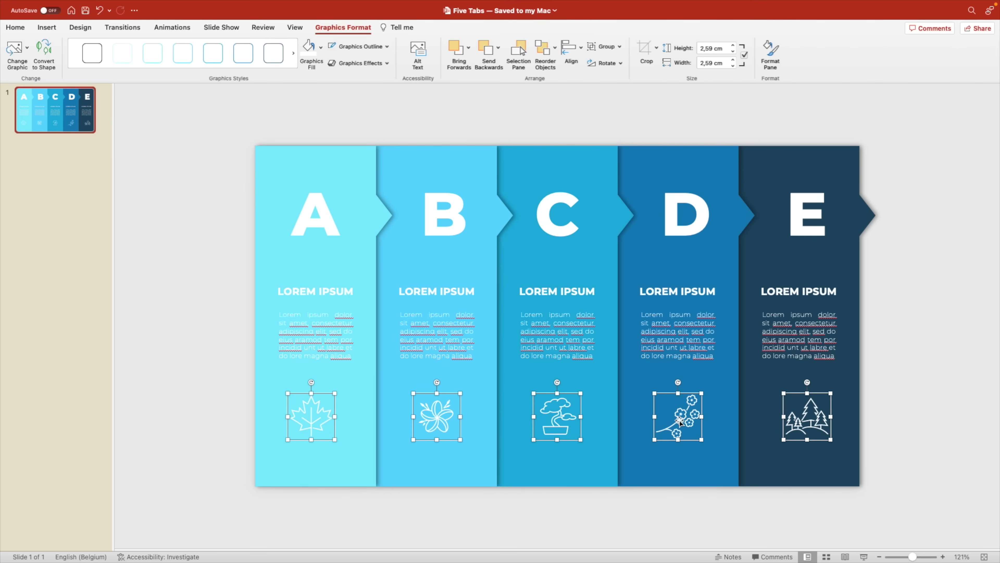
{"action": "left_click", "coordinate": [929, 424]}
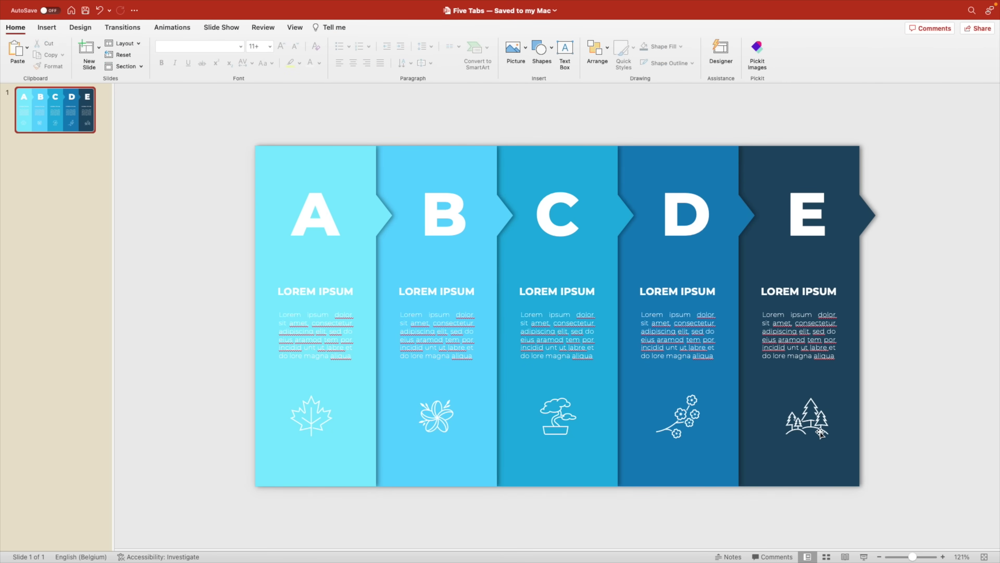
{"action": "left_click_drag", "start_coordinate": [813, 428], "coordinate": [807, 427]}
{"action": "left_click_drag", "start_coordinate": [911, 477], "coordinate": [244, 376]}
{"action": "left_click_drag", "start_coordinate": [437, 418], "coordinate": [437, 408]}
{"action": "left_click", "coordinate": [227, 341]}
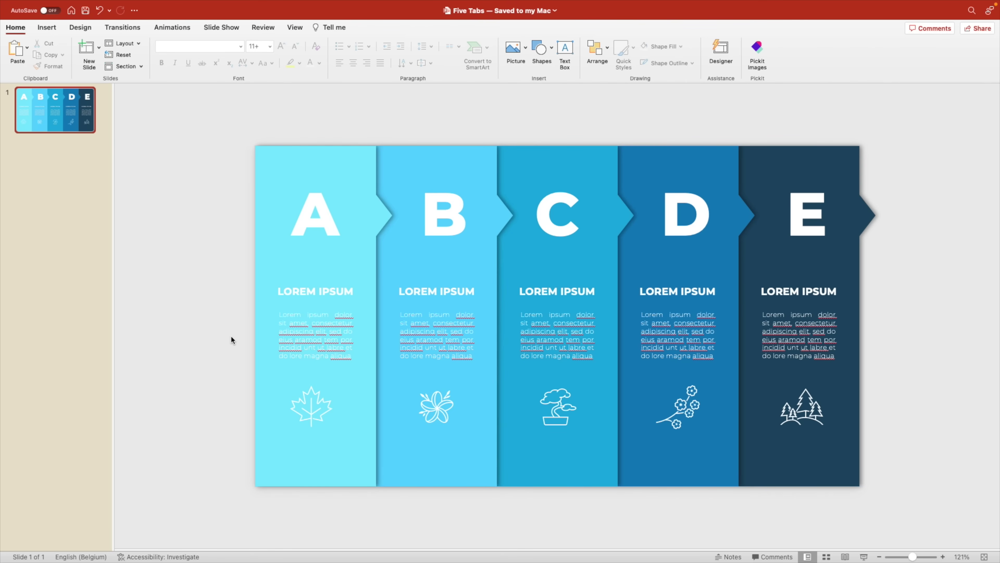
Step: Group each column's tab, letter, text and icon into its own group, A through E
{"action": "key", "text": "super+z"}
{"action": "left_click_drag", "start_coordinate": [196, 130], "coordinate": [416, 520]}
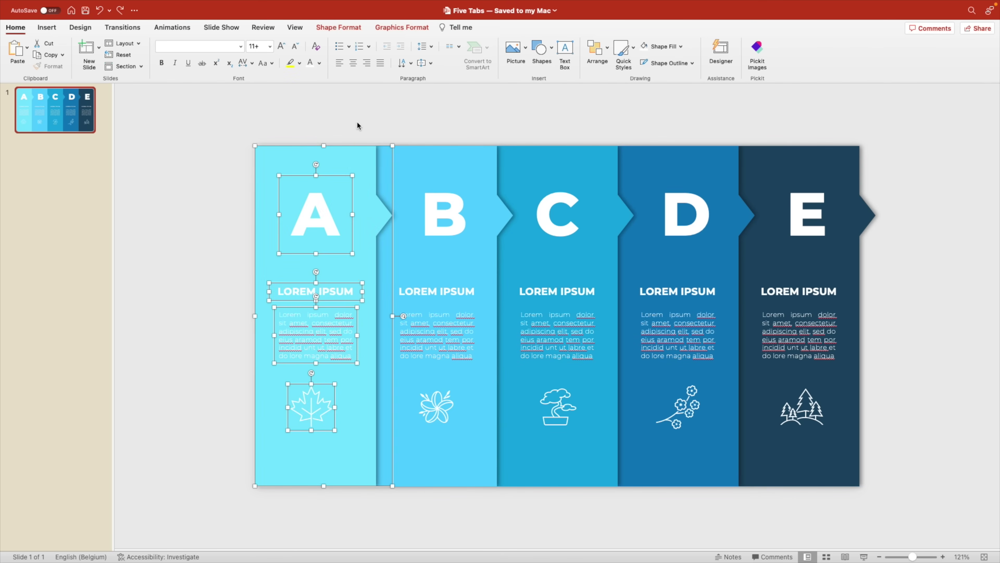
{"action": "right_click", "coordinate": [340, 254]}
{"action": "mouse_move", "coordinate": [406, 299]}
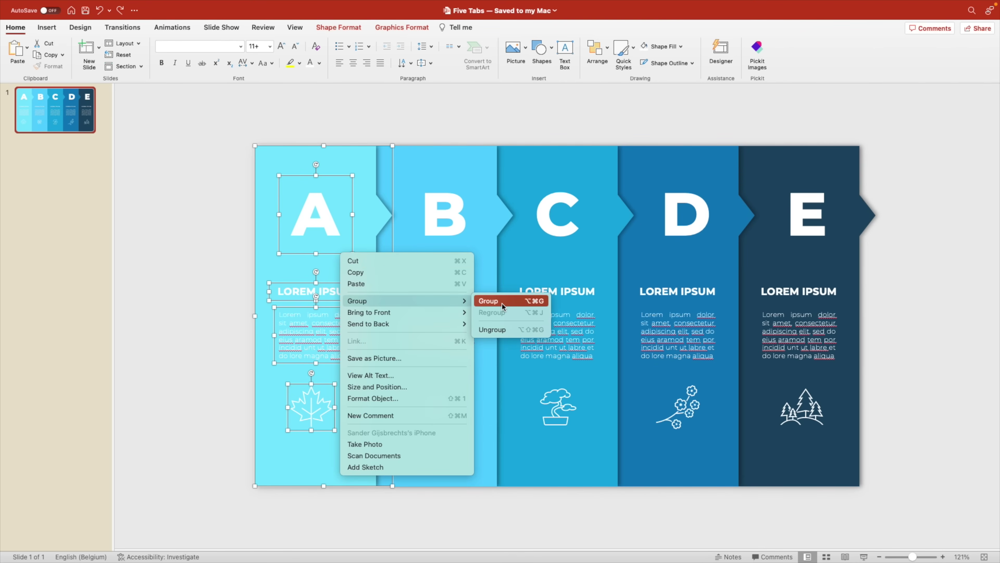
{"action": "left_click", "coordinate": [488, 299]}
{"action": "left_click_drag", "start_coordinate": [352, 110], "coordinate": [526, 514]}
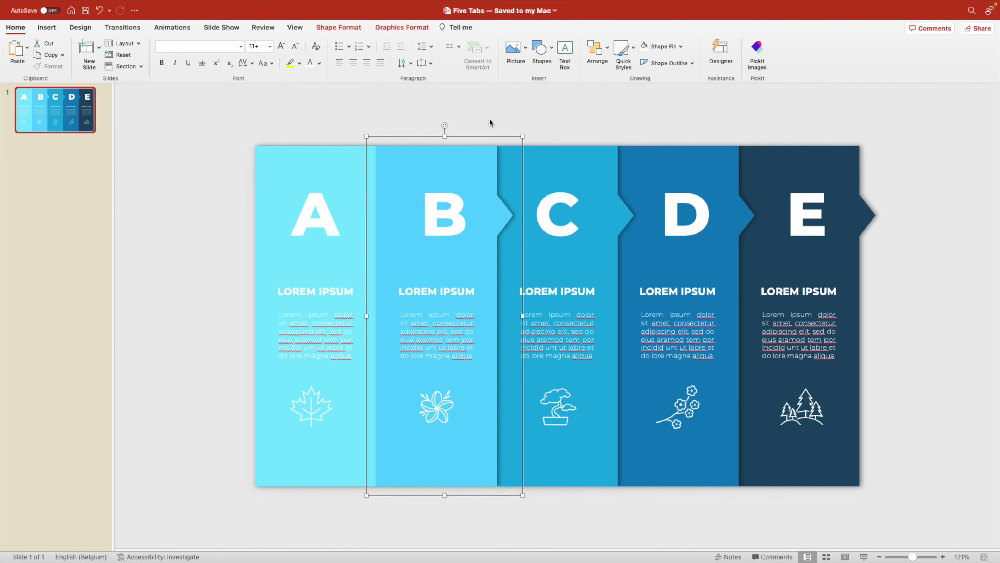
{"action": "left_click_drag", "start_coordinate": [489, 118], "coordinate": [636, 528]}
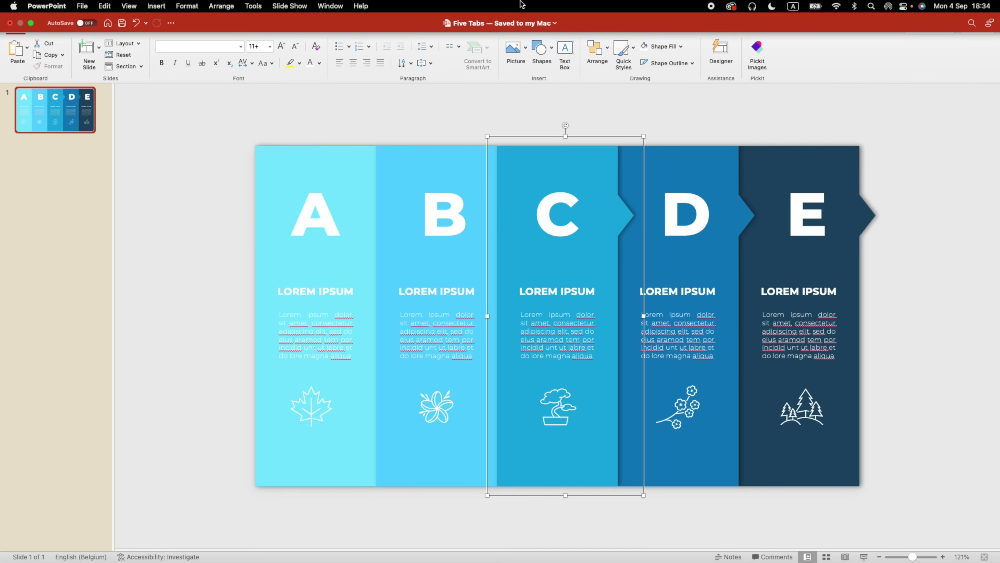
{"action": "left_click_drag", "start_coordinate": [661, 120], "coordinate": [769, 528]}
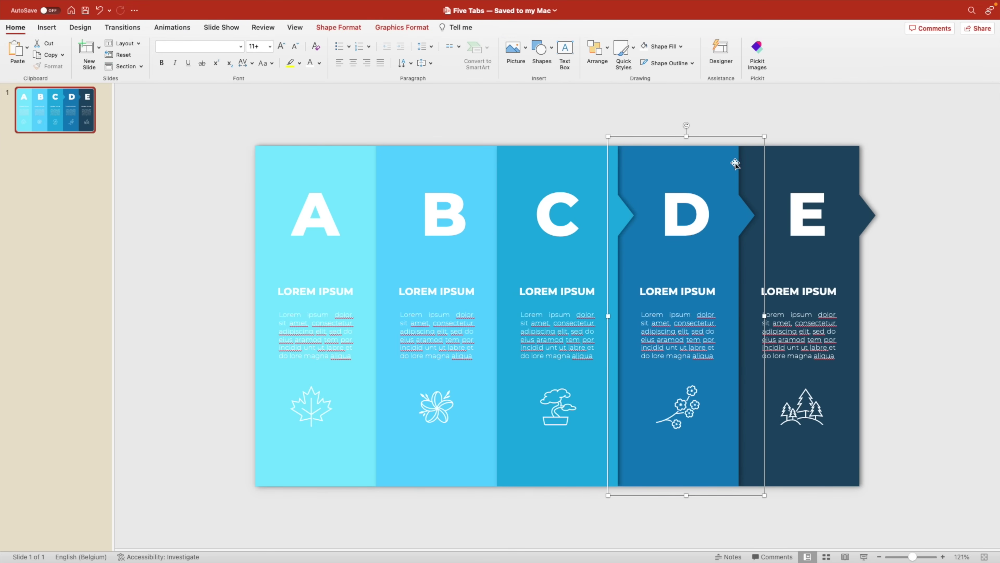
{"action": "left_click_drag", "start_coordinate": [725, 115], "coordinate": [906, 530]}
{"action": "key", "text": "super+alt+g"}
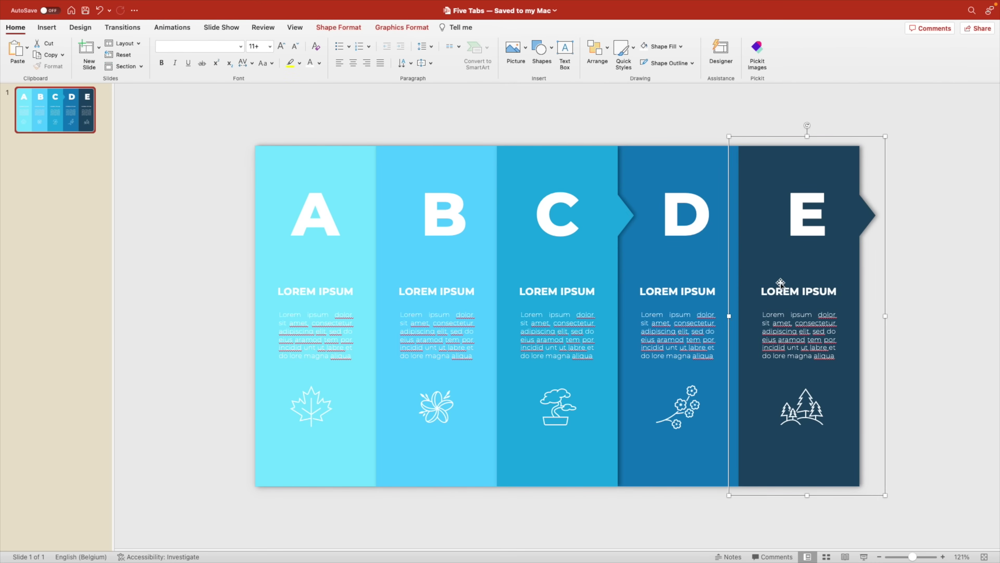
Step: Send column groups B–E backward in turn so each arrow tip overlaps the next tab
{"action": "left_click", "coordinate": [294, 148]}
{"action": "key", "text": "super+z"}
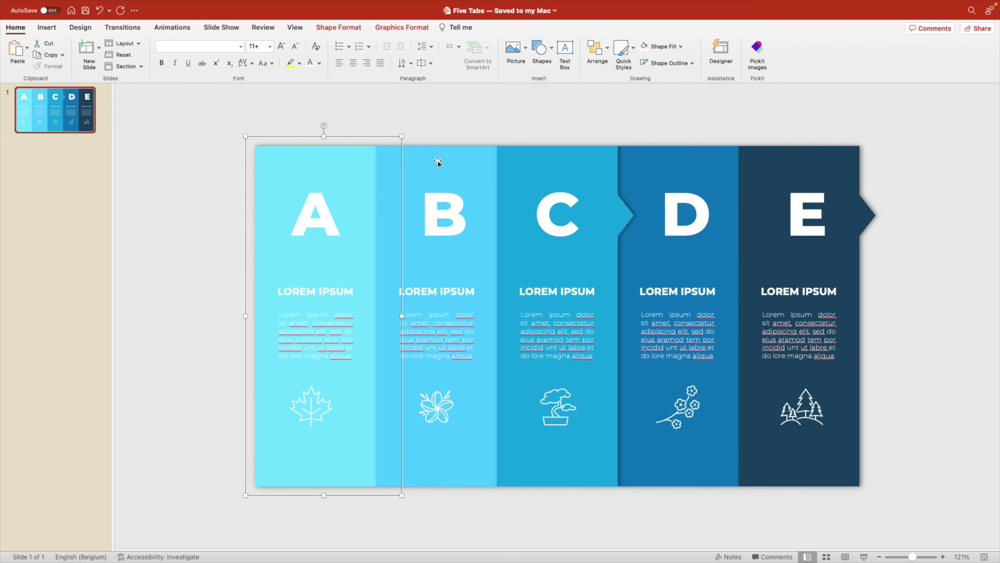
{"action": "left_click", "coordinate": [444, 157]}
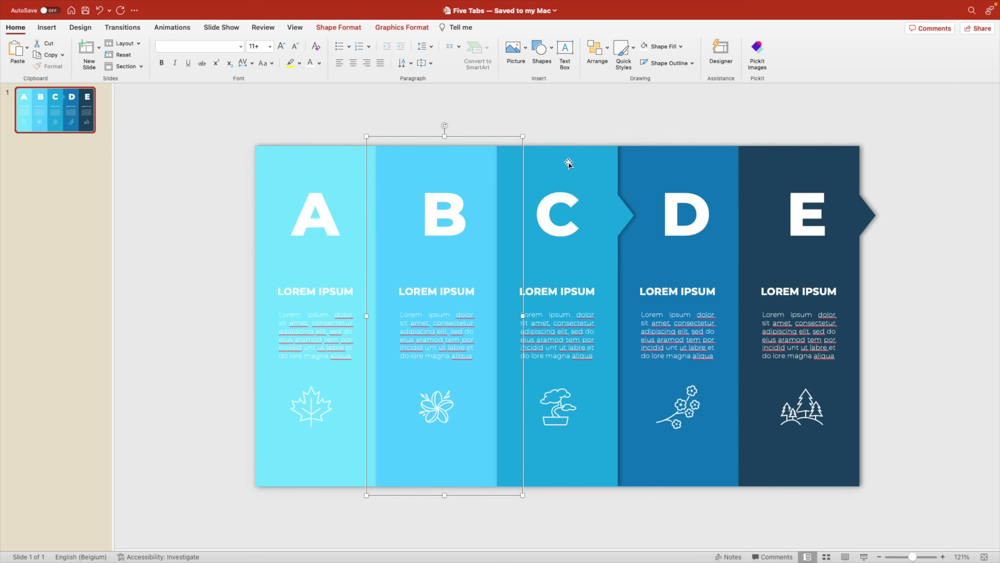
{"action": "key", "text": "super+alt+shift+b"}
{"action": "left_click", "coordinate": [582, 161]}
{"action": "key", "text": "super+alt+shift+b"}
{"action": "left_click", "coordinate": [674, 164]}
{"action": "key", "text": "super+alt+shift+b"}
{"action": "left_click", "coordinate": [802, 163]}
{"action": "key", "text": "super+alt+shift+b"}
{"action": "left_click", "coordinate": [950, 328]}
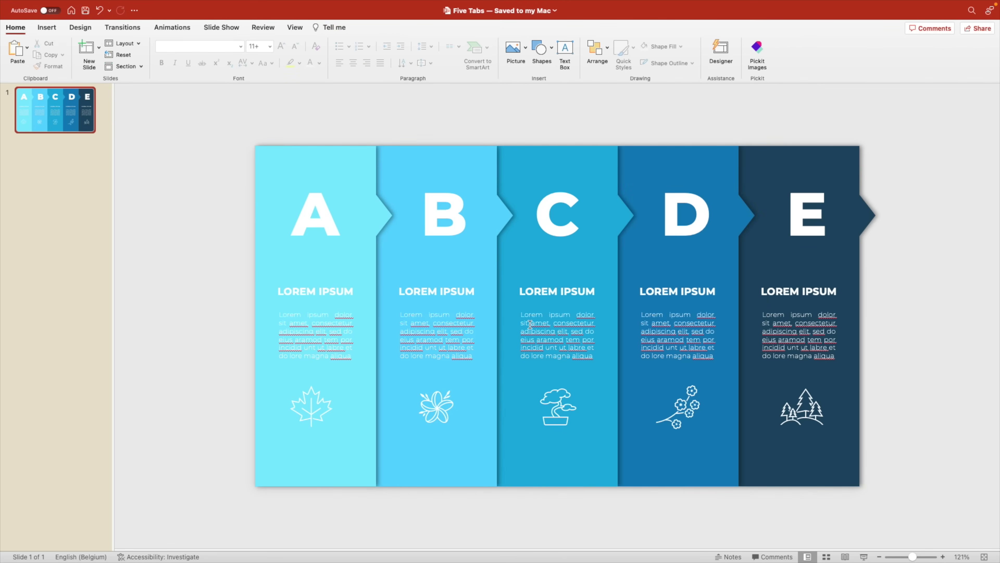
Step: Duplicate the slide and, on the copy, stack tabs B, C, D and E onto tab A
{"action": "right_click", "coordinate": [64, 118]}
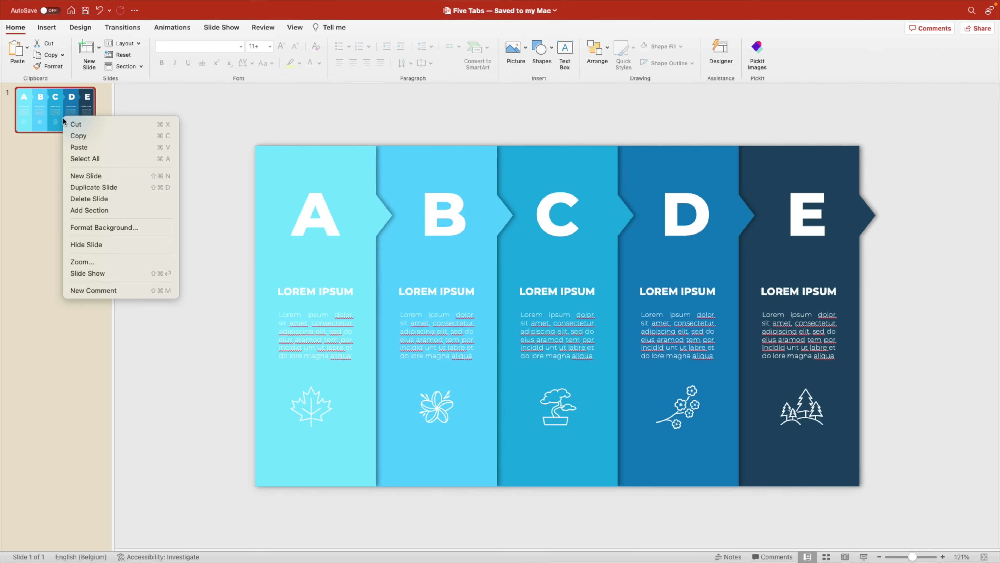
{"action": "left_click", "coordinate": [103, 188]}
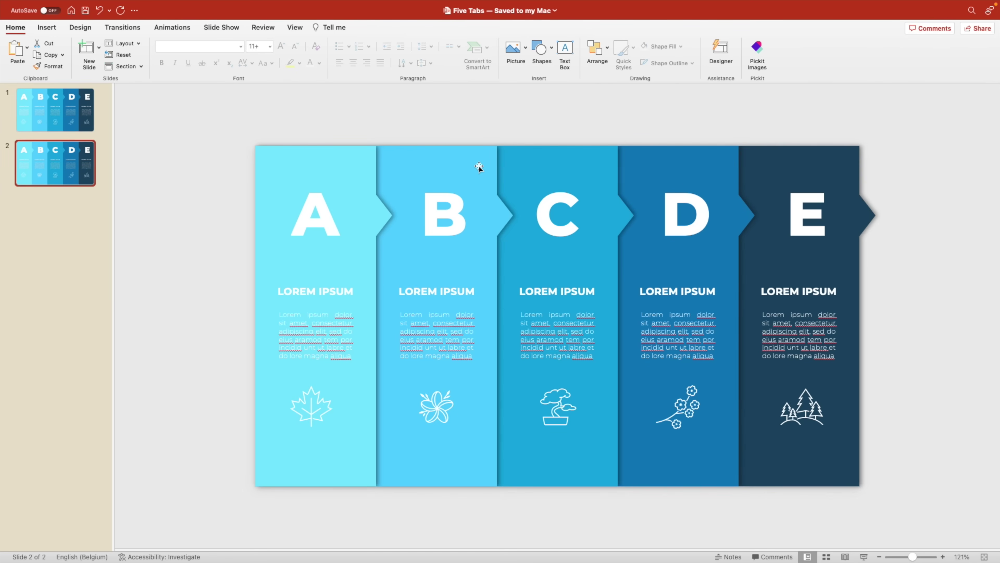
{"action": "left_click_drag", "start_coordinate": [478, 165], "coordinate": [379, 157]}
{"action": "left_click", "coordinate": [580, 164]}
{"action": "left_click_drag", "start_coordinate": [580, 164], "coordinate": [377, 179]}
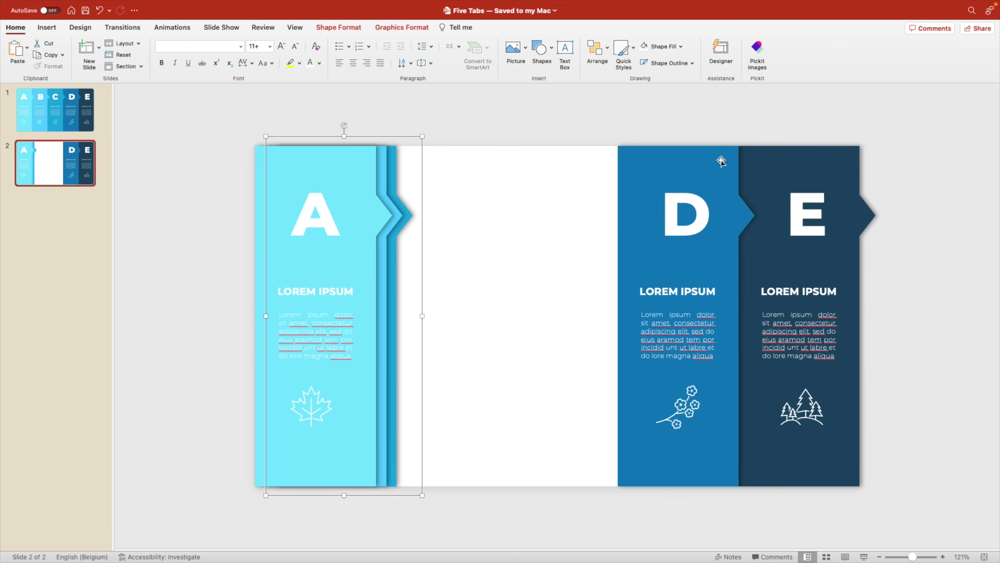
{"action": "left_click_drag", "start_coordinate": [720, 162], "coordinate": [389, 171]}
{"action": "left_click_drag", "start_coordinate": [804, 173], "coordinate": [364, 205]}
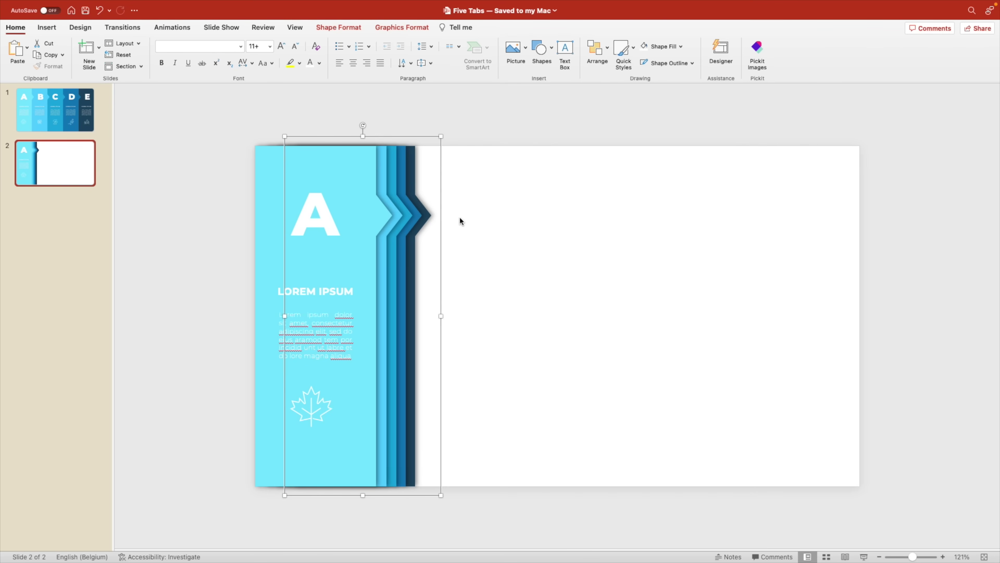
Step: Move the whole tab stack to the slide's left edge
{"action": "left_click_drag", "start_coordinate": [191, 123], "coordinate": [484, 509]}
{"action": "left_click_drag", "start_coordinate": [384, 206], "coordinate": [275, 227]}
{"action": "left_click_drag", "start_coordinate": [260, 180], "coordinate": [260, 168]}
Step: Give slide 2 a radial gradient background with a dark teal right stop
{"action": "left_click", "coordinate": [440, 132]}
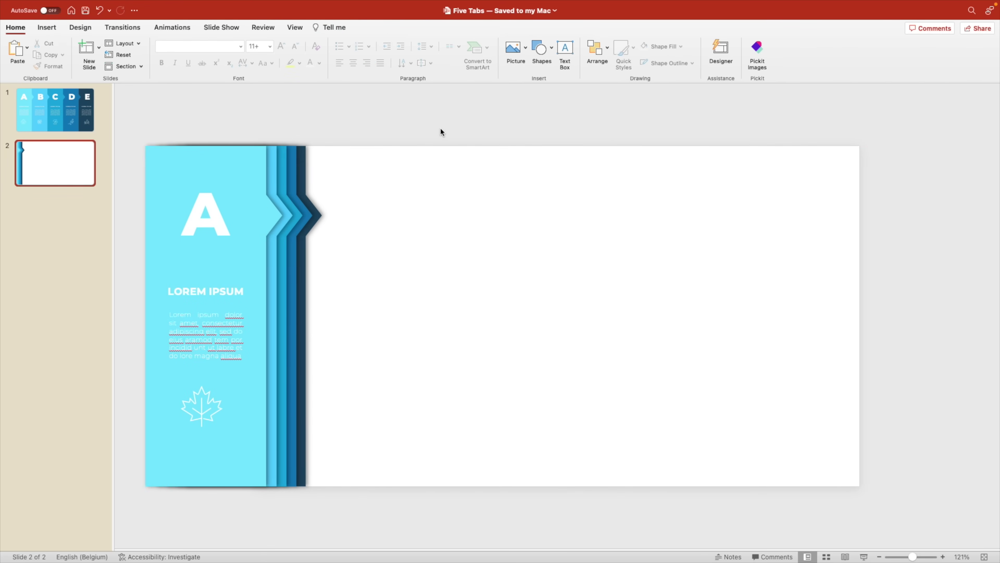
{"action": "right_click", "coordinate": [584, 246]}
{"action": "left_click", "coordinate": [651, 401]}
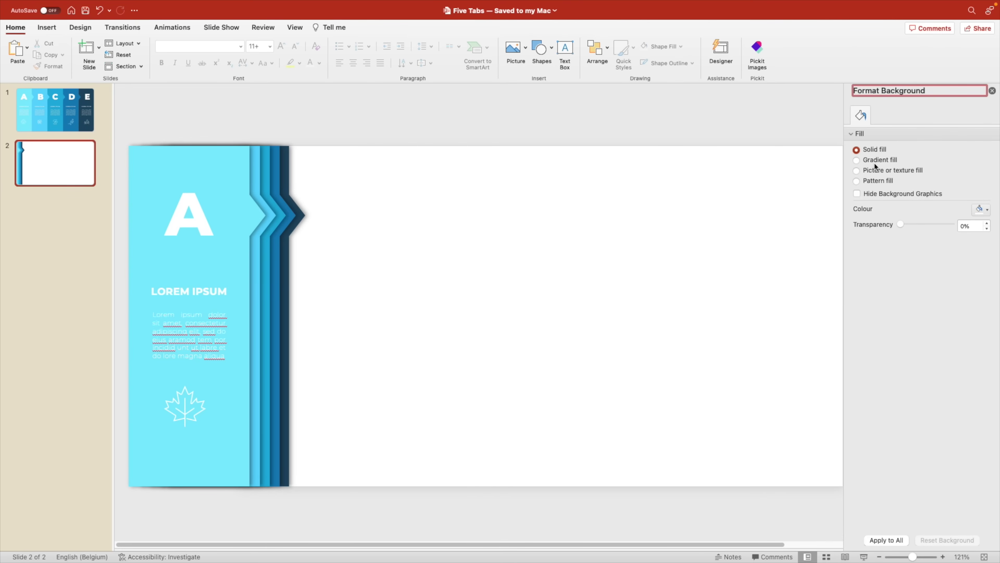
{"action": "left_click", "coordinate": [857, 159]}
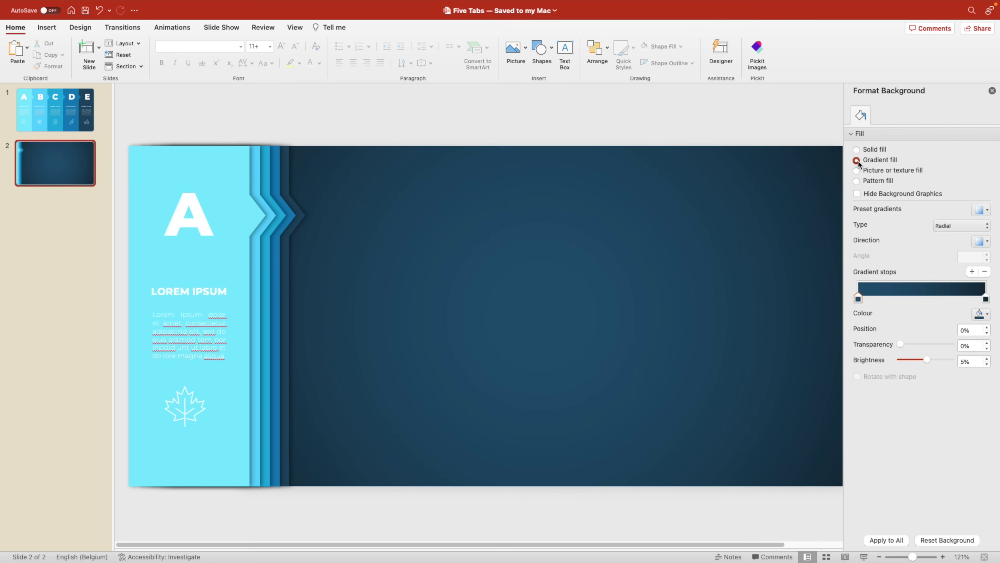
{"action": "left_click", "coordinate": [979, 228]}
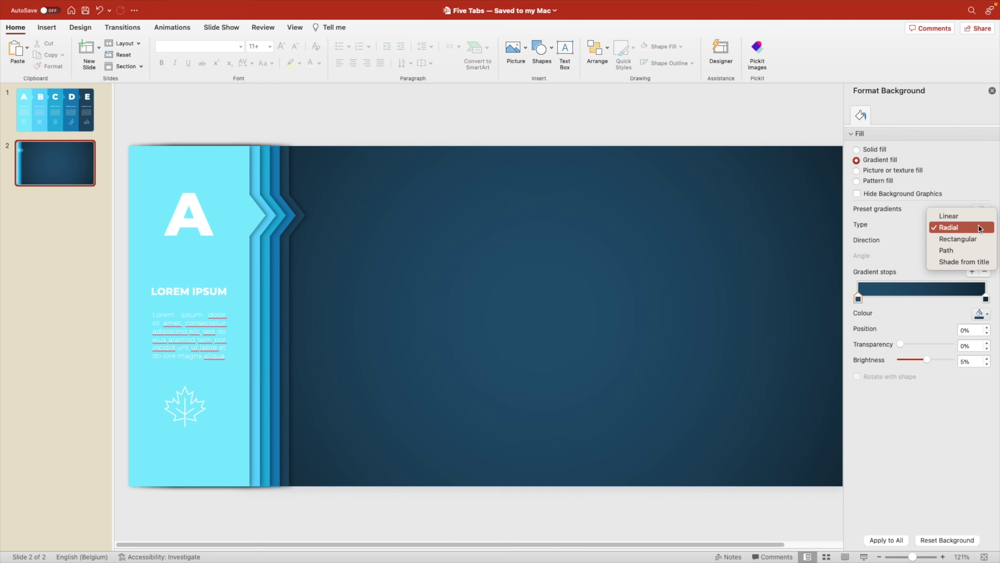
{"action": "left_click", "coordinate": [893, 245]}
{"action": "left_click", "coordinate": [986, 299]}
{"action": "left_click", "coordinate": [984, 314]}
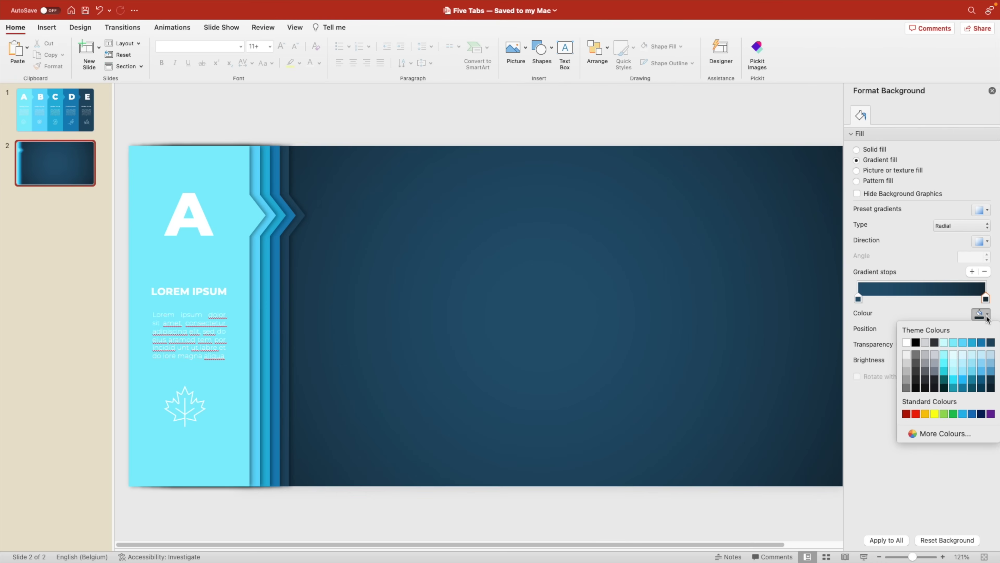
{"action": "left_click", "coordinate": [991, 388]}
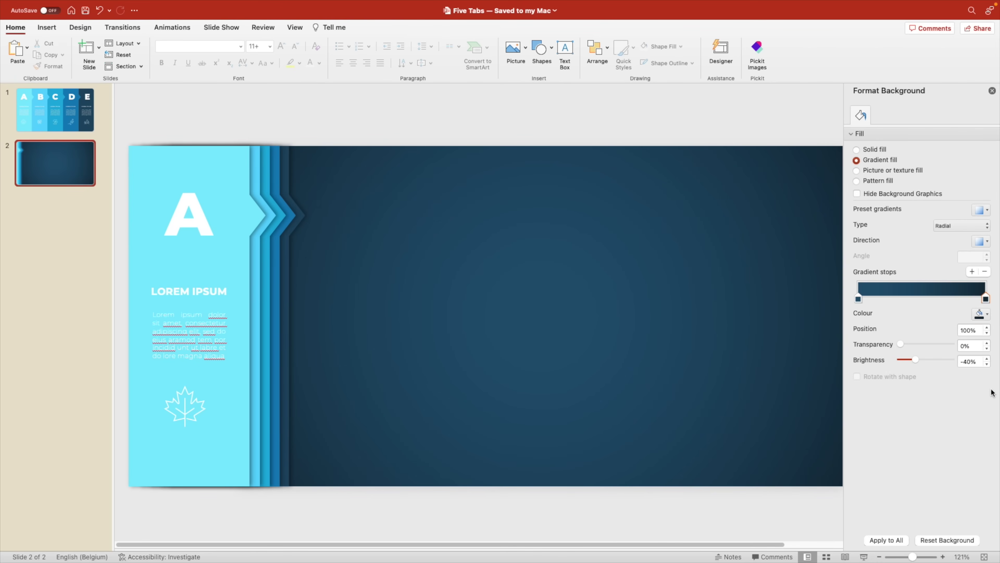
{"action": "left_click", "coordinate": [859, 298]}
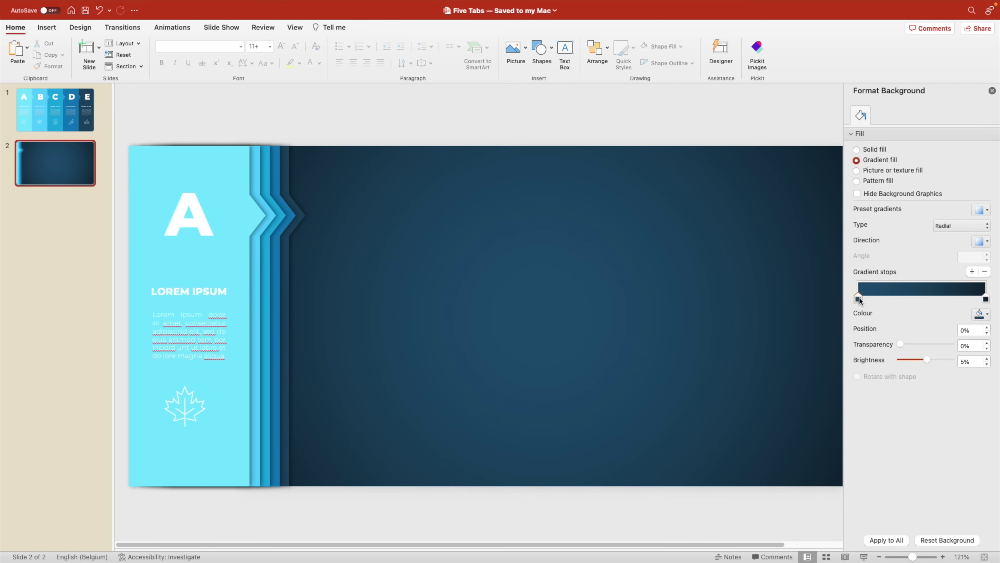
{"action": "left_click", "coordinate": [978, 313]}
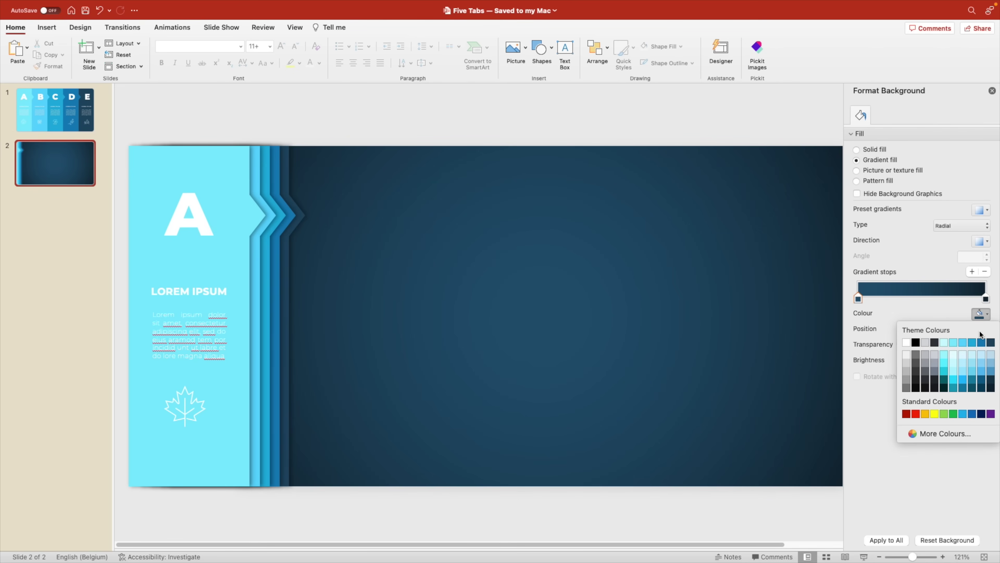
{"action": "left_click", "coordinate": [847, 312]}
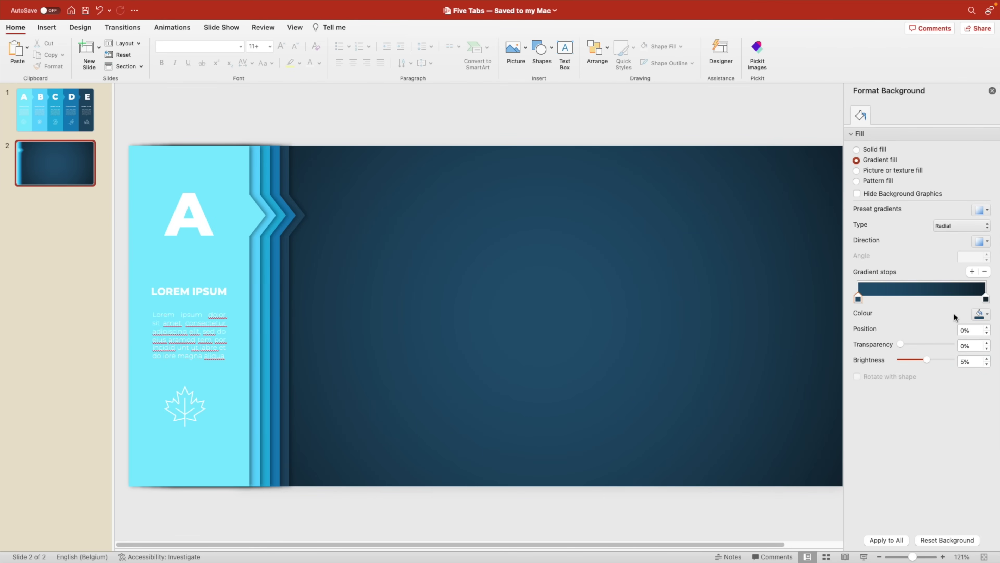
Step: Switch slide 1's background to a gradient fill as well
{"action": "left_click", "coordinate": [105, 112]}
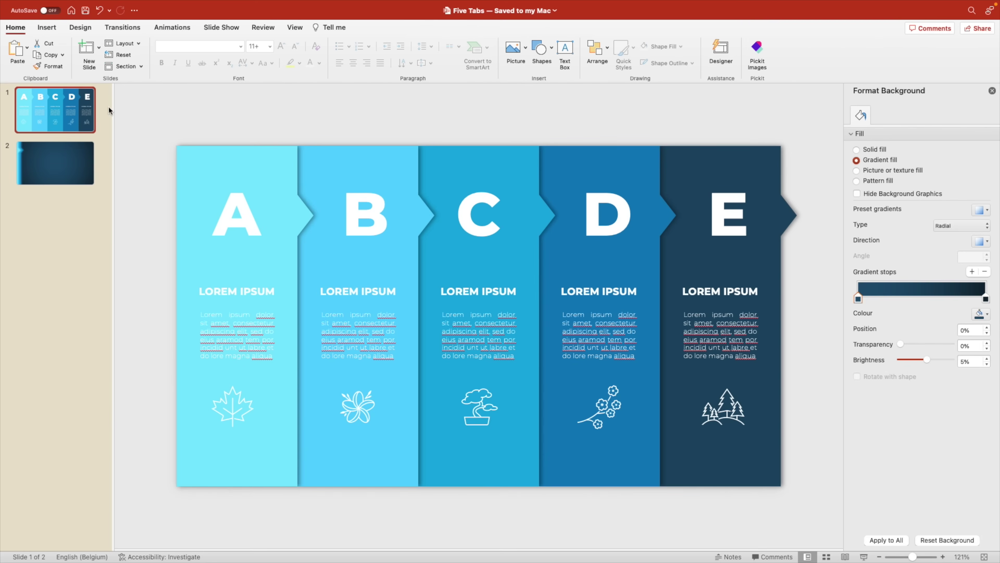
{"action": "right_click", "coordinate": [807, 182]}
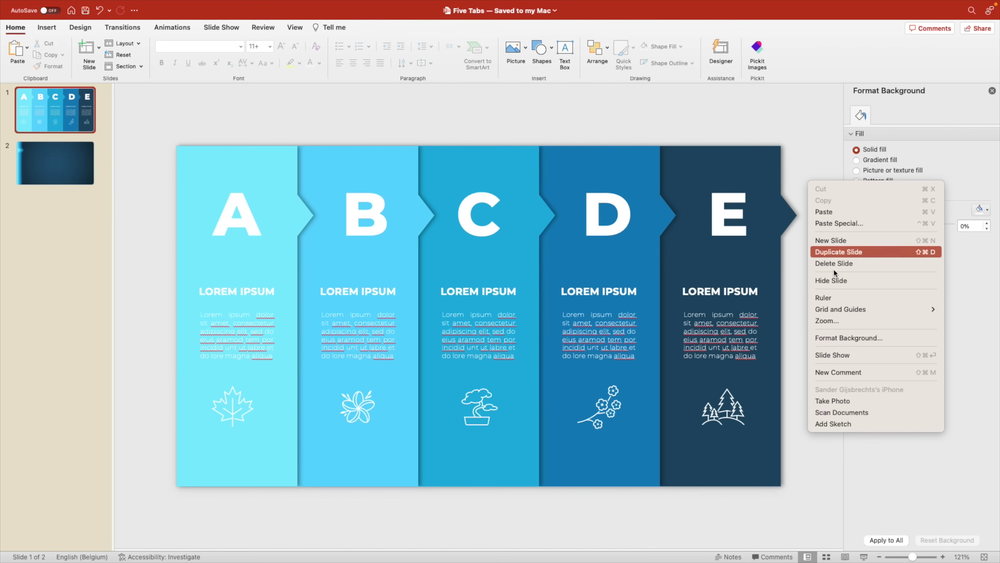
{"action": "left_click", "coordinate": [844, 339]}
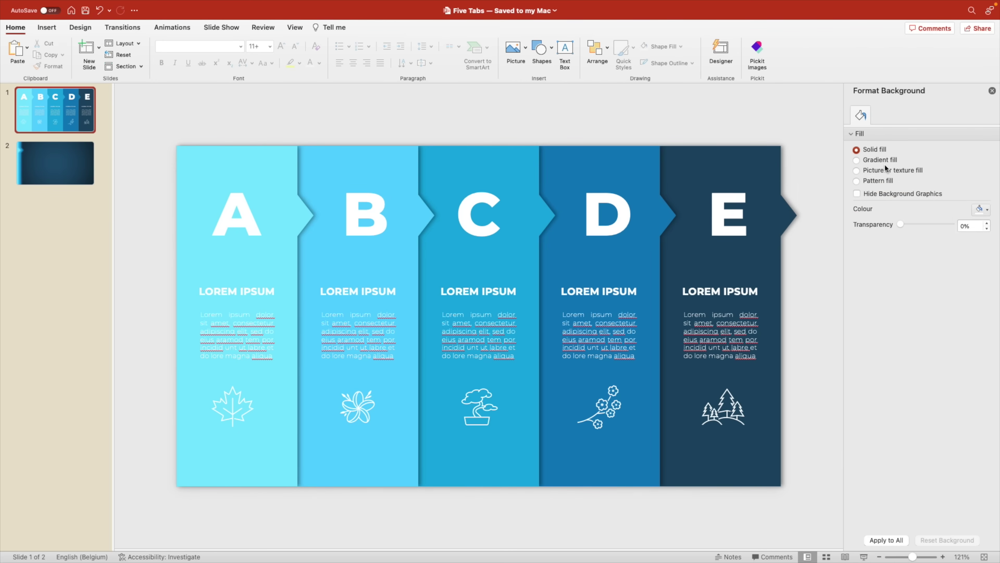
{"action": "left_click", "coordinate": [874, 159]}
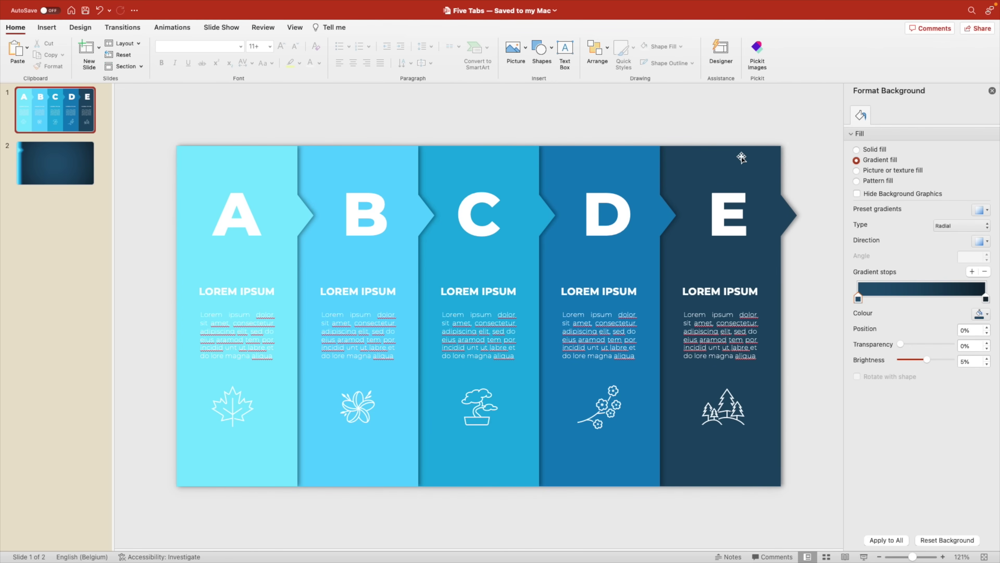
{"action": "left_click_drag", "start_coordinate": [741, 156], "coordinate": [741, 235]}
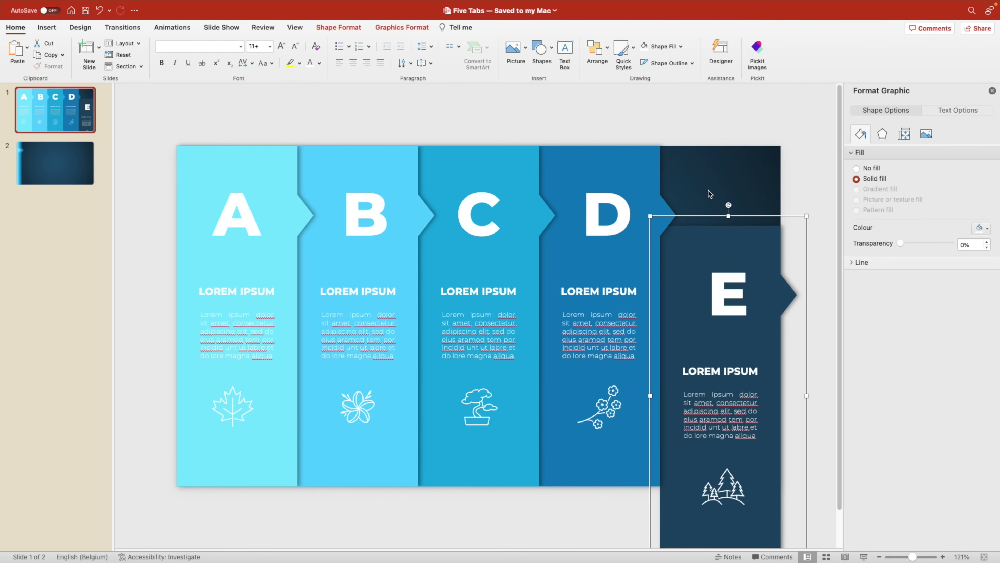
{"action": "key", "text": "super+z"}
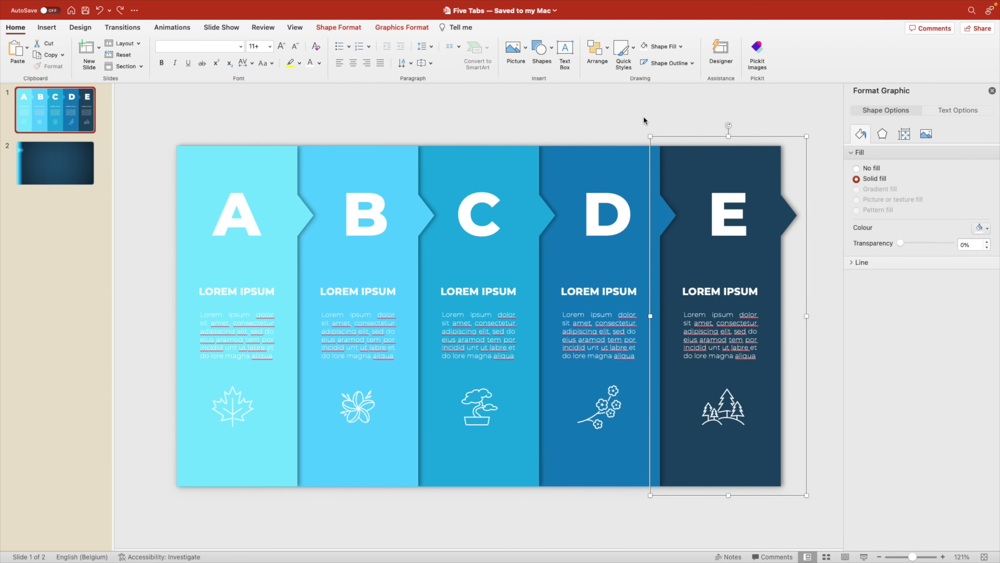
Step: On the second slide, draw a text box in the middle and type FIVE
{"action": "left_click", "coordinate": [644, 121]}
{"action": "left_click", "coordinate": [991, 91]}
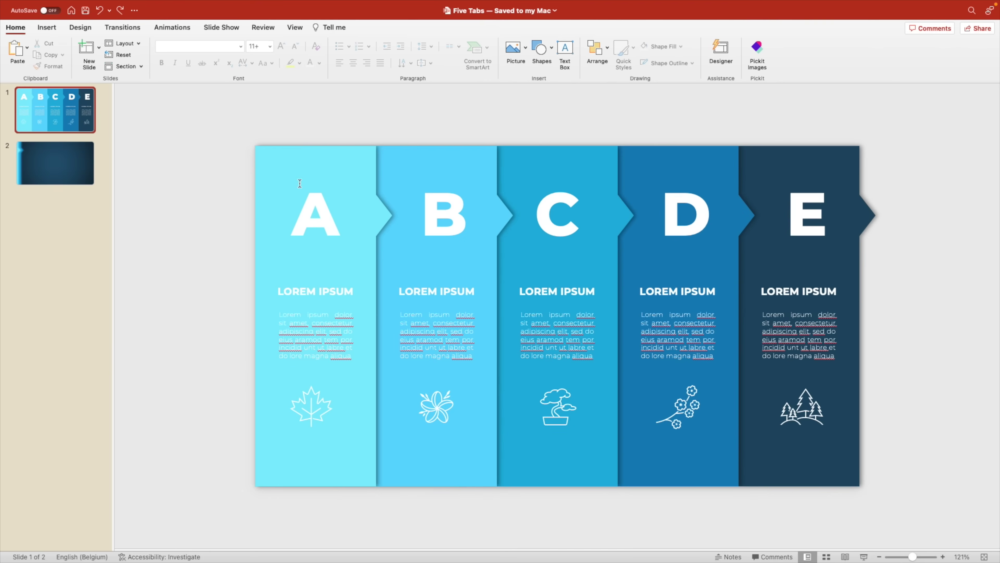
{"action": "key", "text": "Page_Down"}
{"action": "left_click", "coordinate": [566, 65]}
{"action": "left_click_drag", "start_coordinate": [443, 253], "coordinate": [660, 342]}
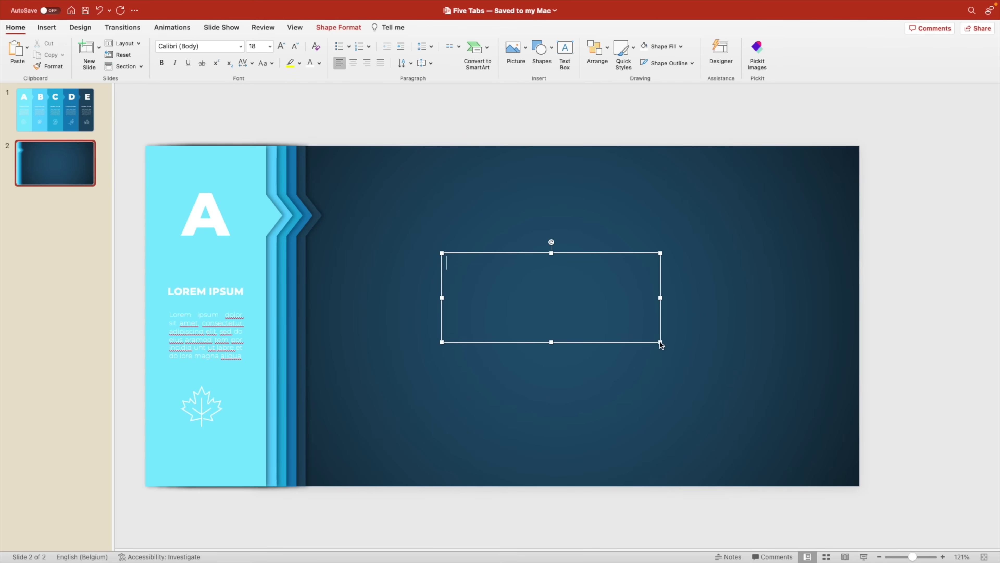
{"action": "type", "text": "FIVE"}
Step: Set FIVE to Montserrat ExtraBold at 150 pt
{"action": "key", "text": "super+a"}
{"action": "left_click", "coordinate": [192, 47]}
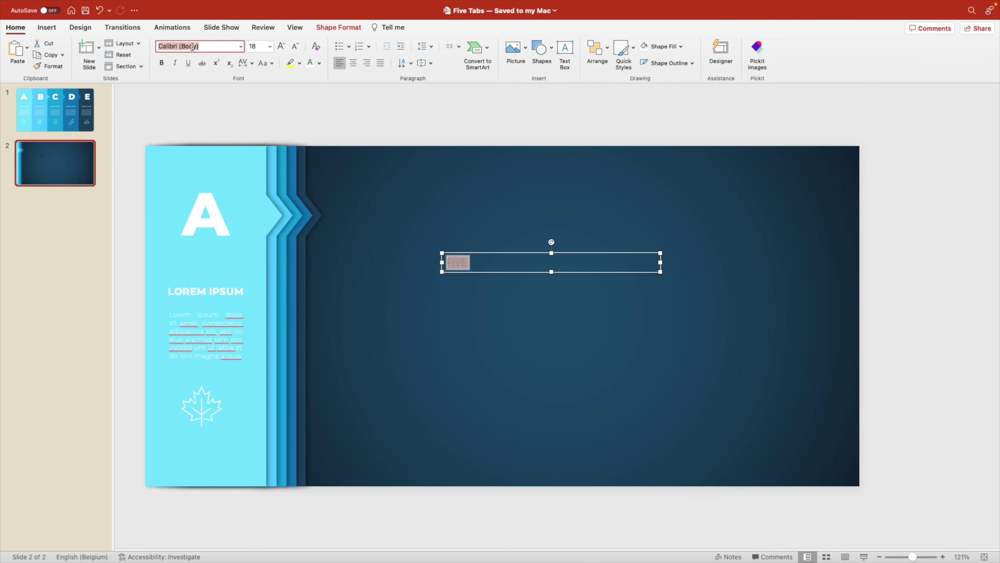
{"action": "type", "text": "Montserrat"}
{"action": "key", "text": "Return"}
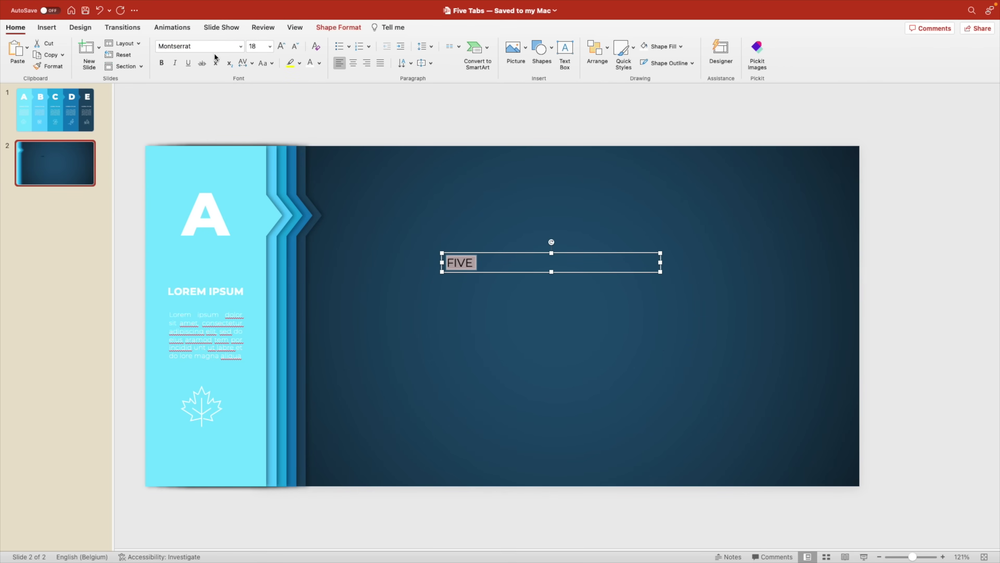
{"action": "left_click", "coordinate": [240, 46]}
{"action": "mouse_move", "coordinate": [252, 137]}
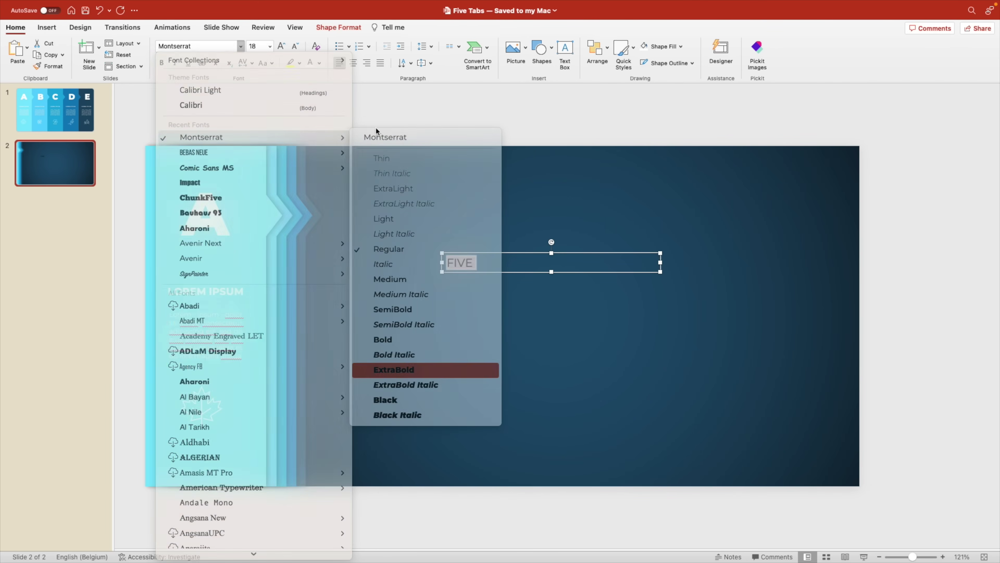
{"action": "key", "text": "Return"}
{"action": "left_click", "coordinate": [254, 47]}
{"action": "type", "text": "150"}
{"action": "key", "text": "Return"}
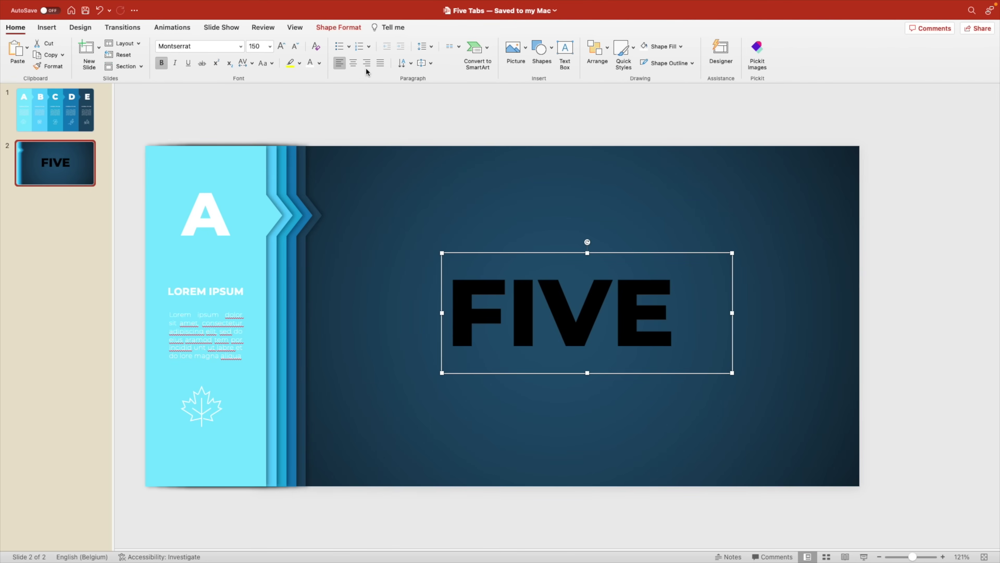
Step: Make FIVE white and centred, align its box to the slide's middle and centre, and duplicate it slightly lower
{"action": "left_click", "coordinate": [353, 63]}
{"action": "left_click", "coordinate": [310, 63]}
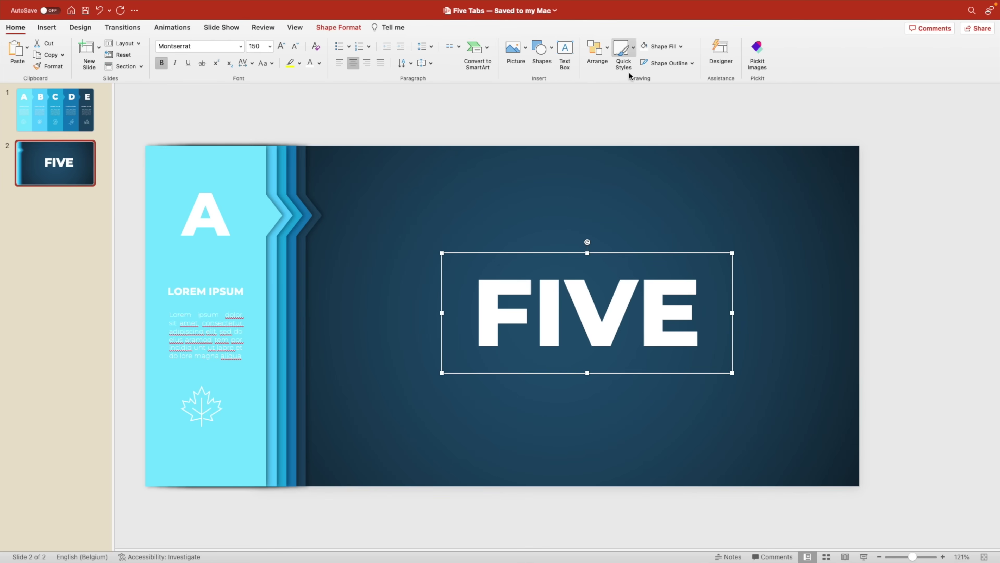
{"action": "left_click", "coordinate": [596, 50]}
{"action": "mouse_move", "coordinate": [643, 233]}
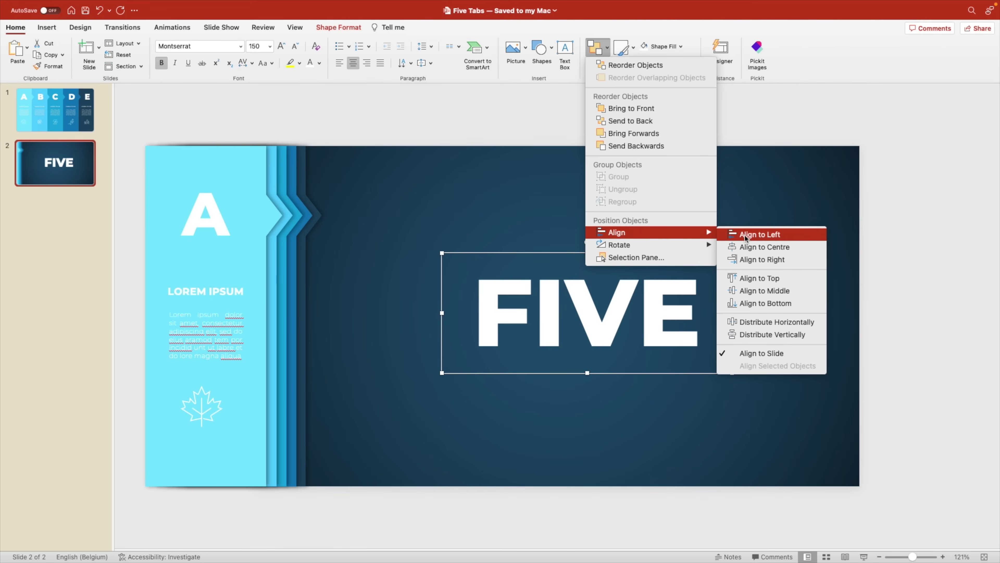
{"action": "left_click", "coordinate": [757, 291]}
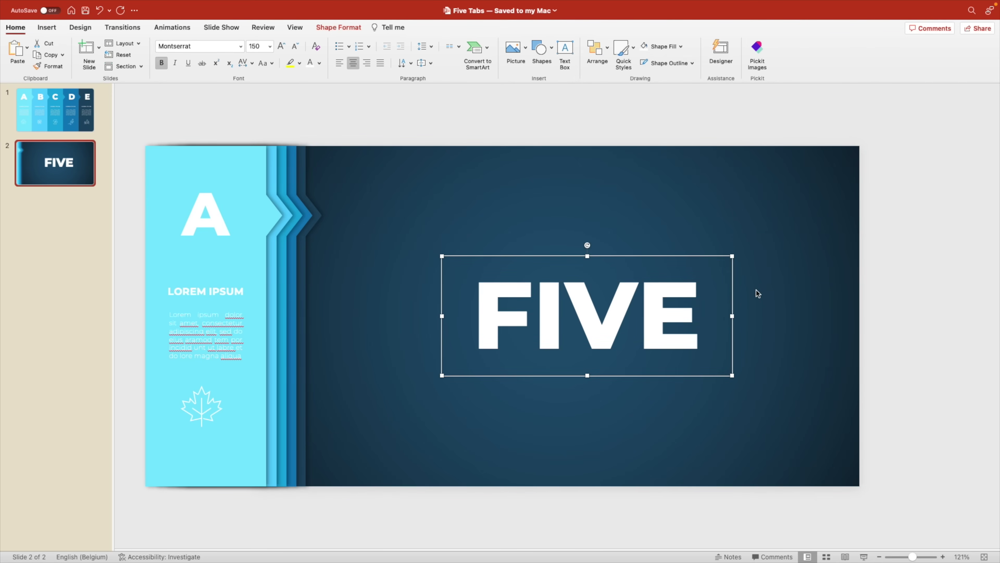
{"action": "left_click", "coordinate": [602, 57]}
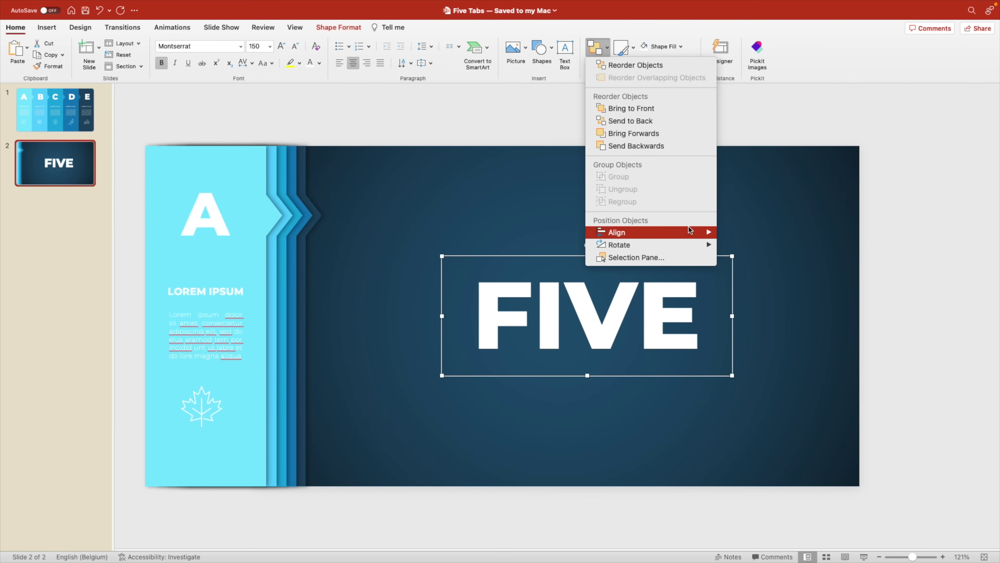
{"action": "mouse_move", "coordinate": [689, 229]}
{"action": "left_click", "coordinate": [768, 246]}
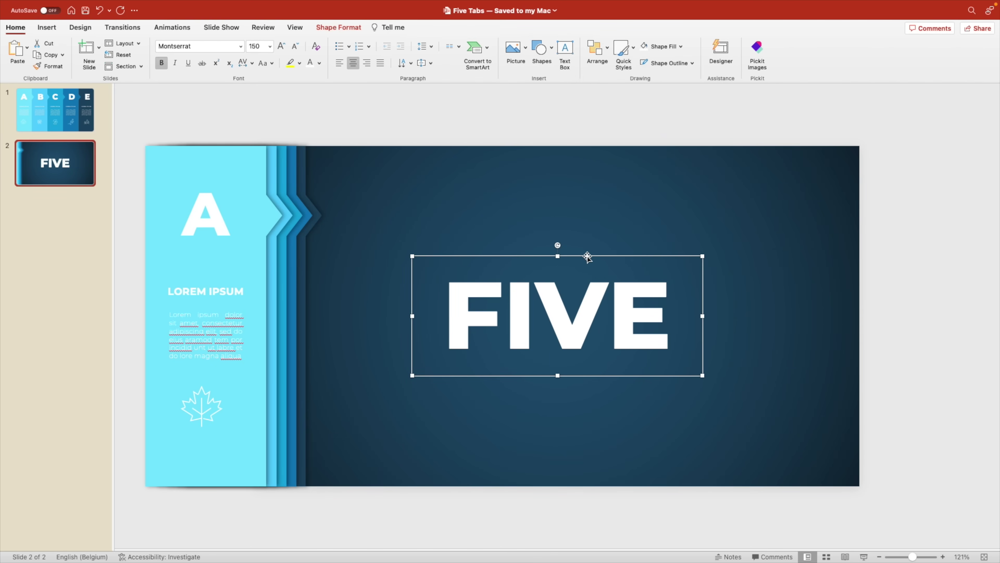
{"action": "left_click_drag", "start_coordinate": [581, 251], "coordinate": [611, 276]}
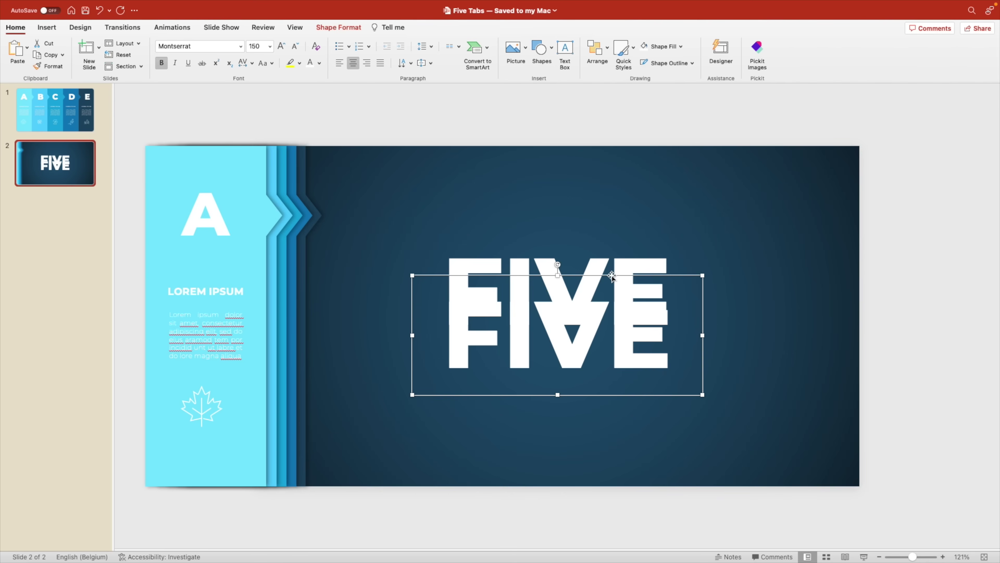
Step: Shrink the duplicate to 50 pt, move it below the heading, and retype it as 'steps'
{"action": "left_click", "coordinate": [257, 47]}
{"action": "type", "text": "50"}
{"action": "key", "text": "Return"}
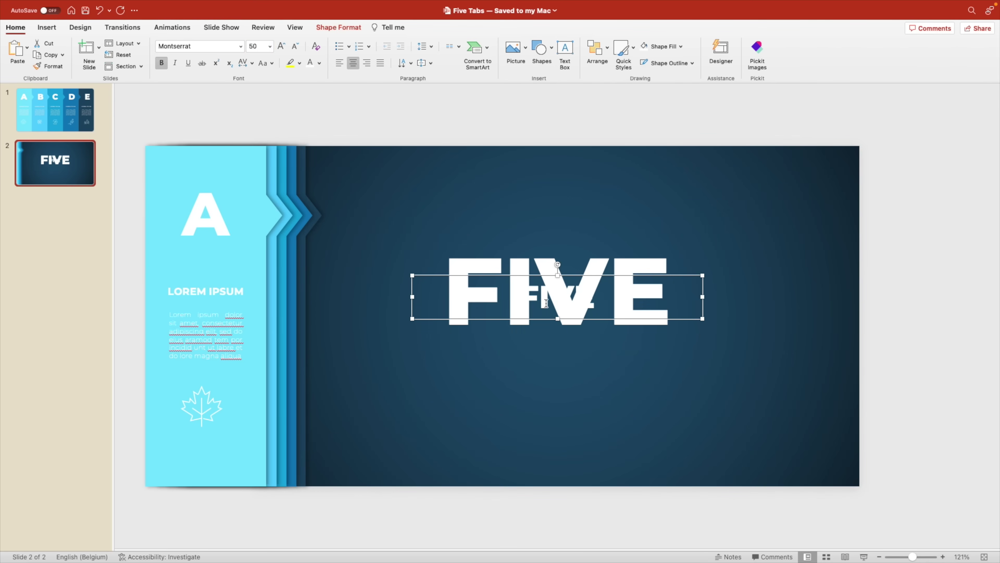
{"action": "left_click_drag", "start_coordinate": [568, 279], "coordinate": [567, 317]}
{"action": "double_click", "coordinate": [563, 337]}
{"action": "type", "text": "steps"}
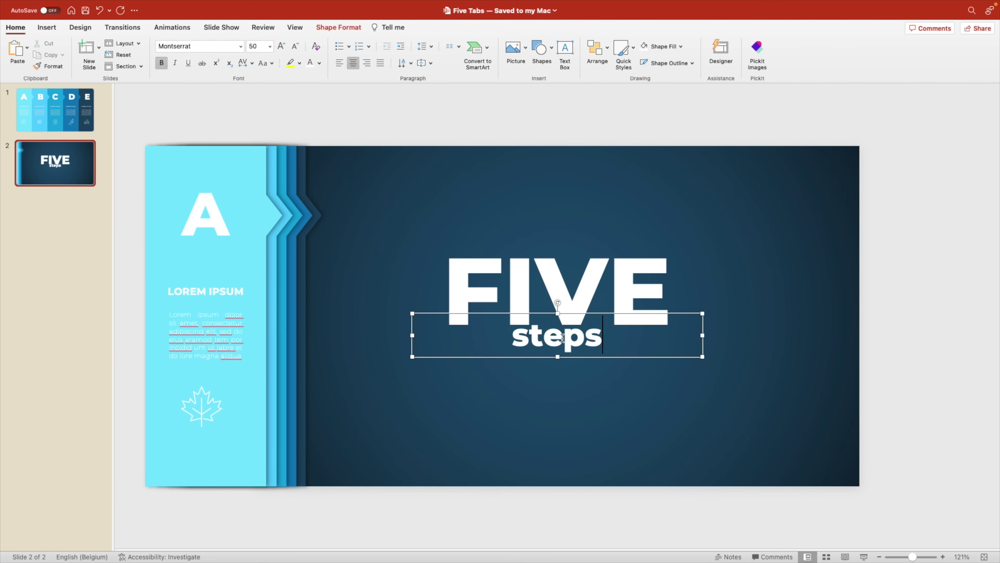
Step: Colour 'steps' gold and nudge its box down slightly
{"action": "double_click", "coordinate": [562, 337]}
{"action": "left_click", "coordinate": [319, 63]}
{"action": "left_click", "coordinate": [333, 167]}
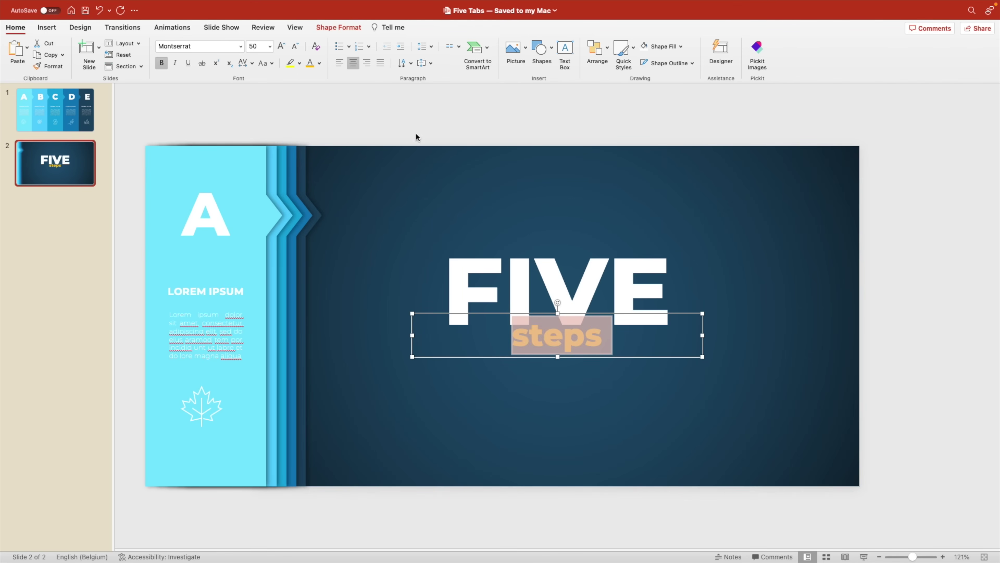
{"action": "key", "text": "Escape"}
{"action": "key", "text": "Down"}
{"action": "key", "text": "Down"}
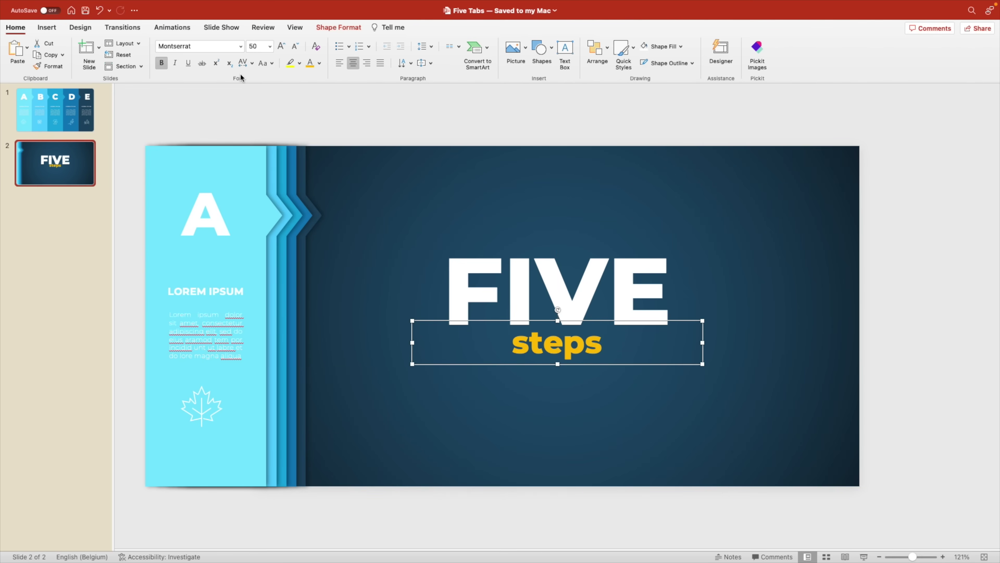
Step: Set 'steps' to SignPainter, enlarge it to 88 pt, and tuck it under FIVE's bottom edge
{"action": "left_click", "coordinate": [198, 46]}
{"action": "type", "text": "S"}
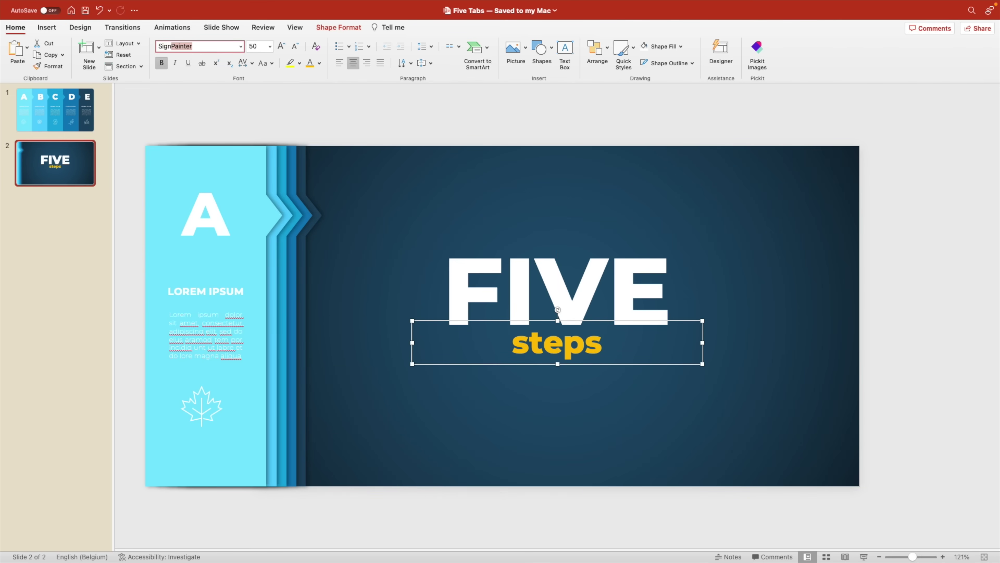
{"action": "type", "text": "ign"}
{"action": "key", "text": "Return"}
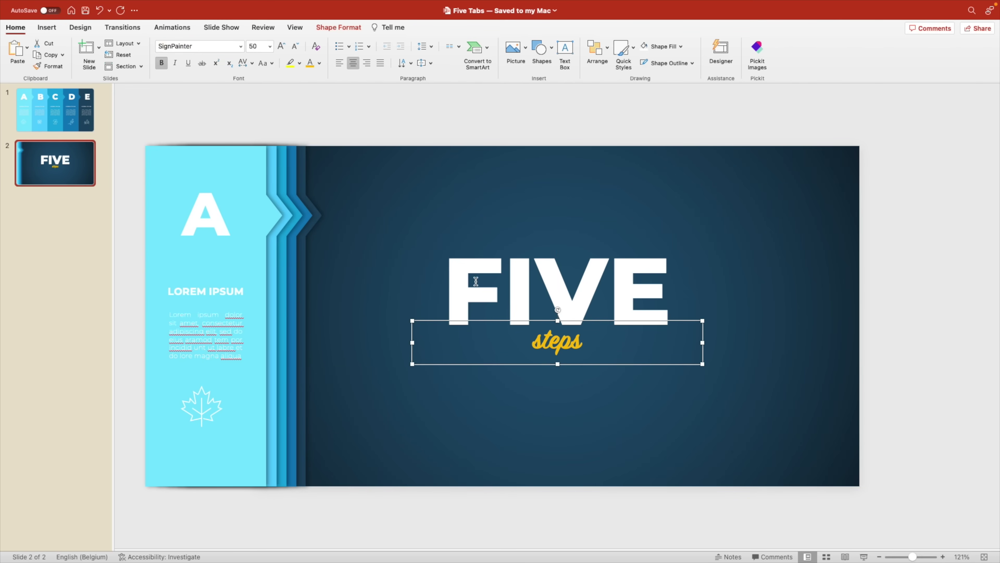
{"action": "left_click", "coordinate": [281, 46]}
{"action": "left_click", "coordinate": [281, 46]}
{"action": "left_click", "coordinate": [281, 46]}
{"action": "left_click", "coordinate": [281, 46]}
{"action": "left_click", "coordinate": [281, 46]}
{"action": "left_click", "coordinate": [281, 46]}
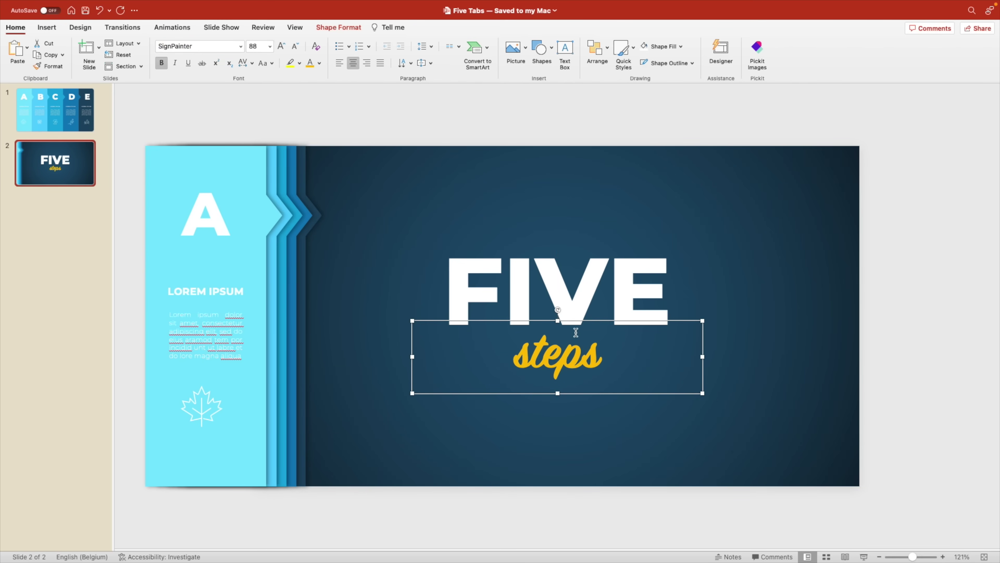
{"action": "left_click_drag", "start_coordinate": [572, 322], "coordinate": [572, 301]}
Step: Give the 'steps' text an offset-top shadow with 10 pt blur, darker and softer
{"action": "right_click", "coordinate": [594, 298]}
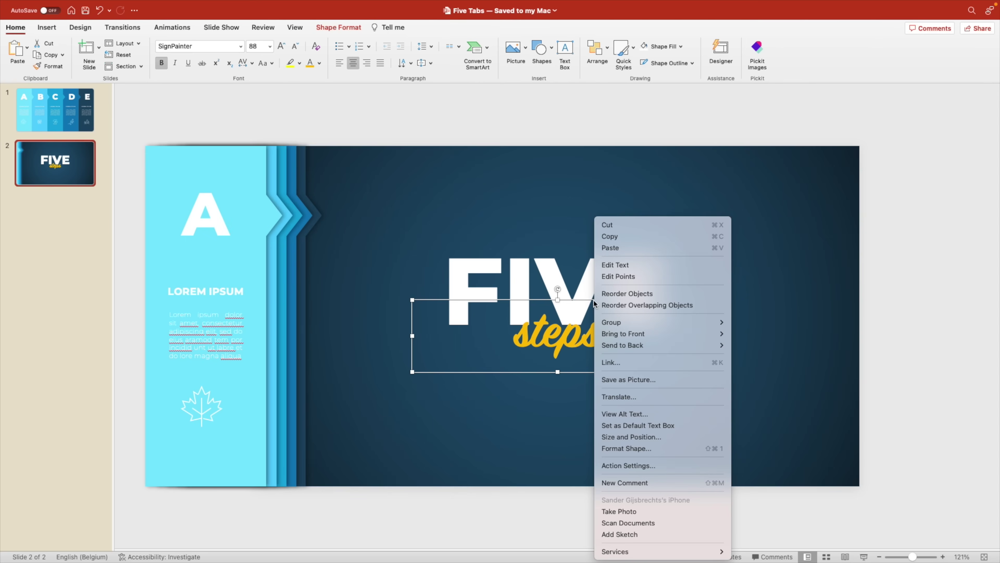
{"action": "left_click", "coordinate": [665, 446]}
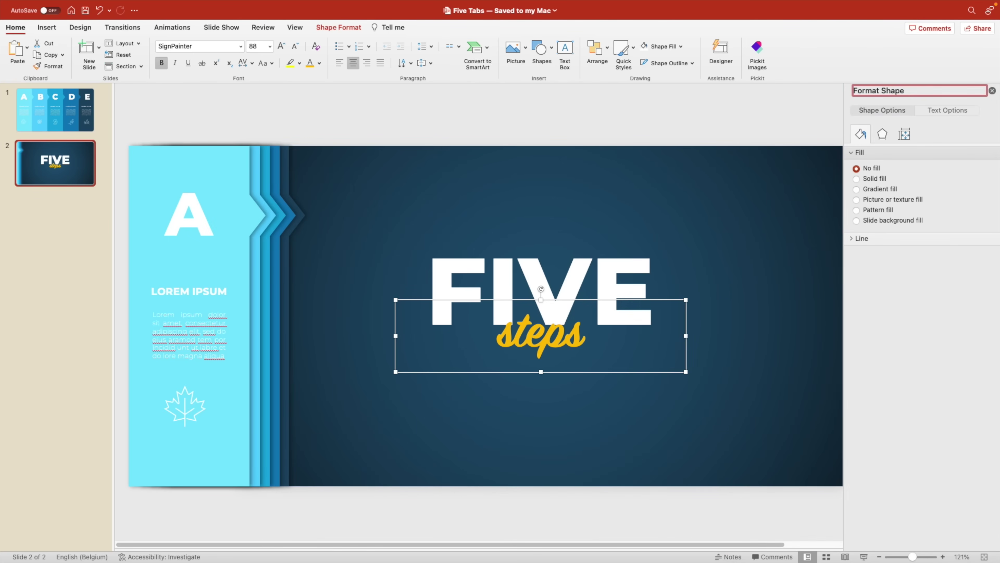
{"action": "left_click", "coordinate": [941, 112]}
{"action": "left_click", "coordinate": [884, 135]}
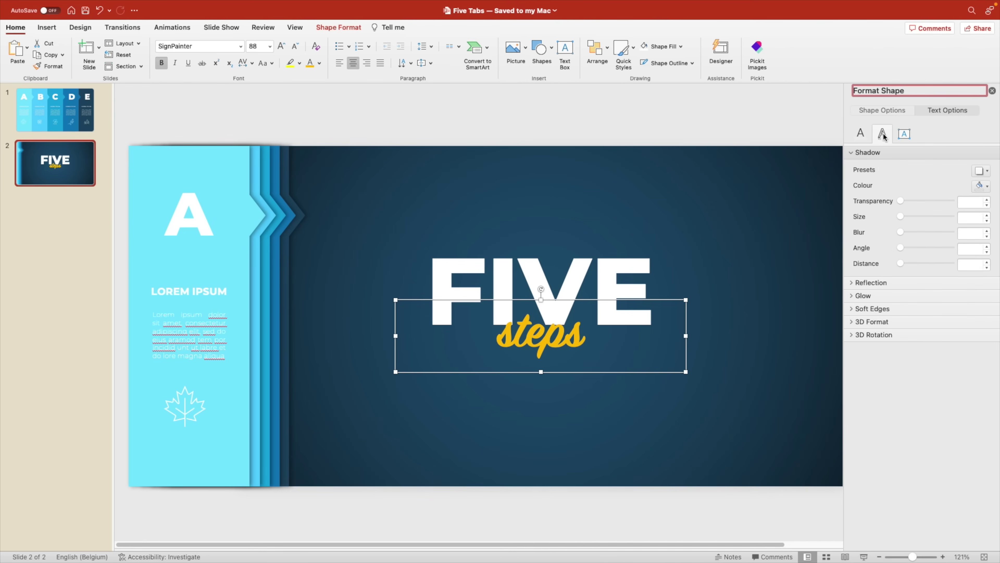
{"action": "left_click", "coordinate": [981, 170]}
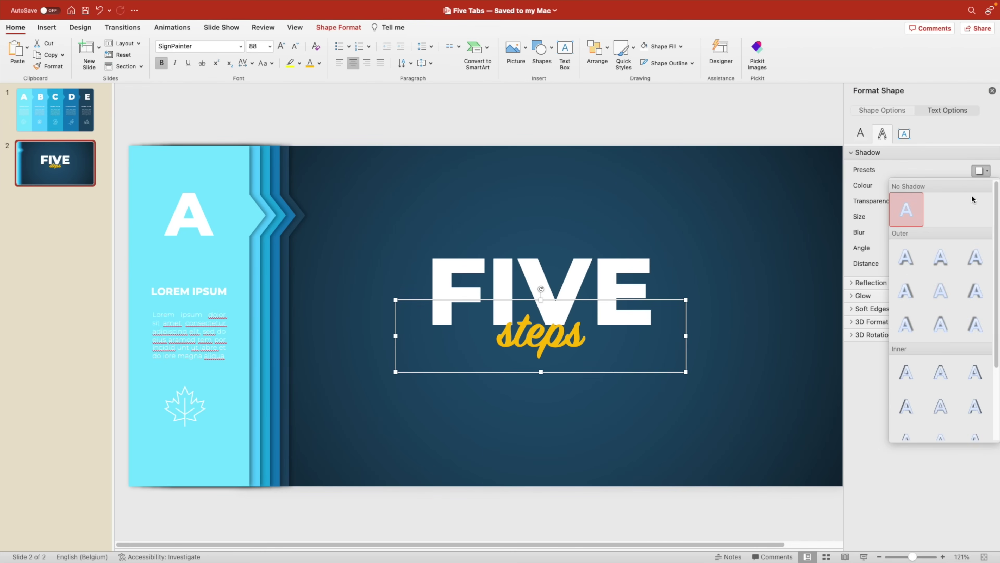
{"action": "left_click", "coordinate": [937, 331]}
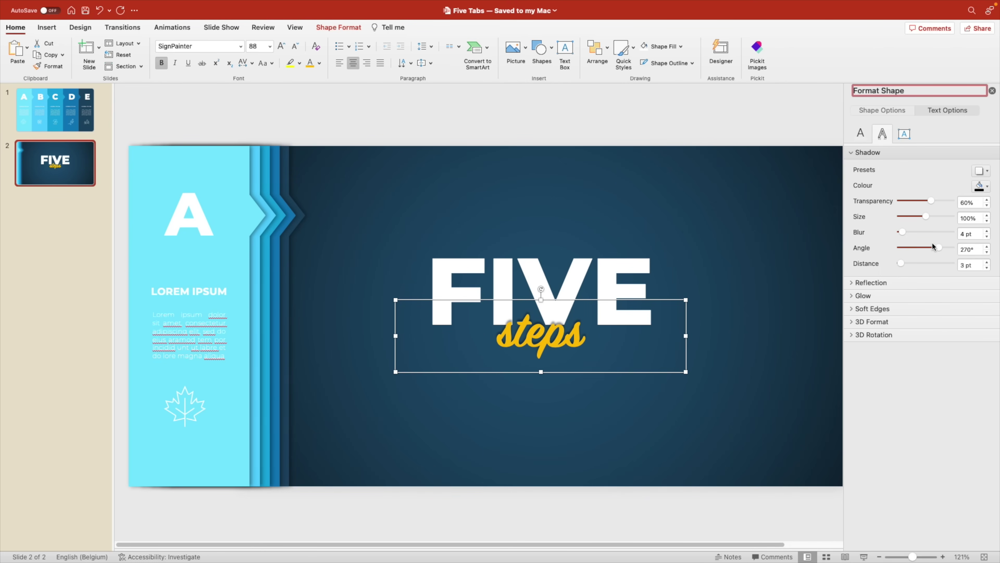
{"action": "left_click_drag", "start_coordinate": [902, 233], "coordinate": [902, 263]}
{"action": "mouse_move", "coordinate": [931, 201]}
{"action": "left_mouse_down"}
{"action": "mouse_move", "coordinate": [910, 235]}
{"action": "mouse_move", "coordinate": [929, 202]}
{"action": "left_mouse_up"}
Step: Give FIVE a soft bottom-right offset shadow with 7 pt blur, then select both title boxes
{"action": "left_click", "coordinate": [639, 265]}
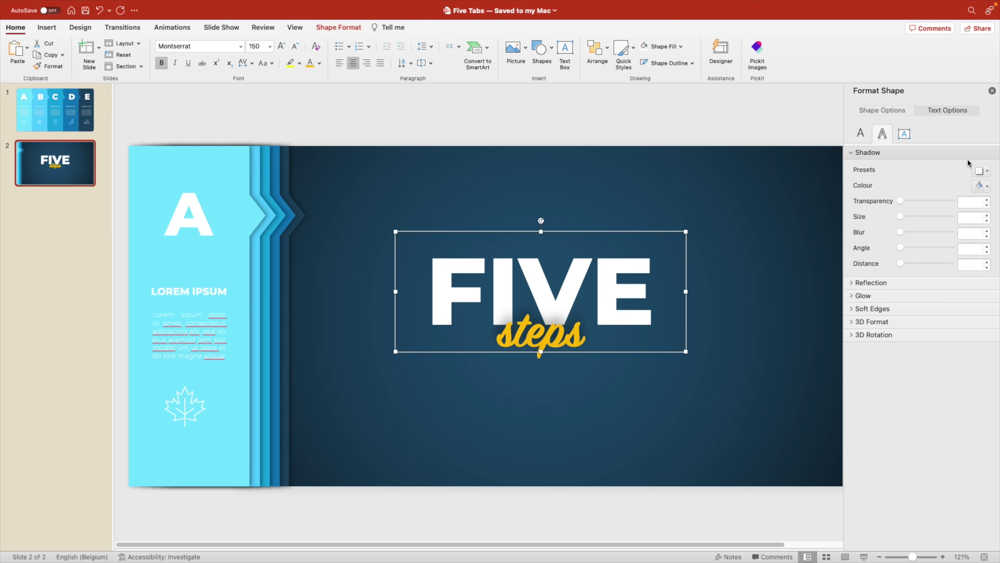
{"action": "left_click", "coordinate": [980, 170]}
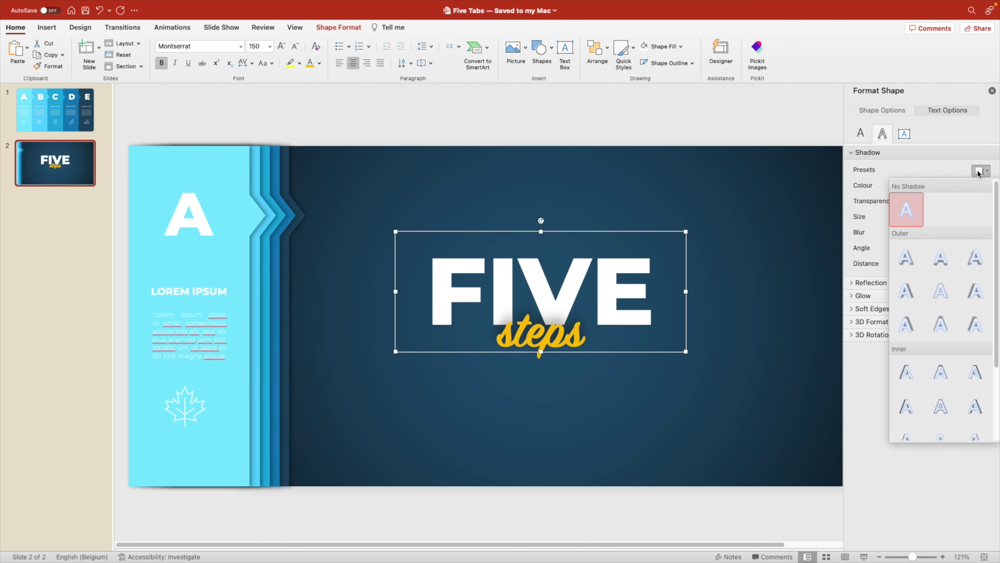
{"action": "left_click", "coordinate": [906, 256]}
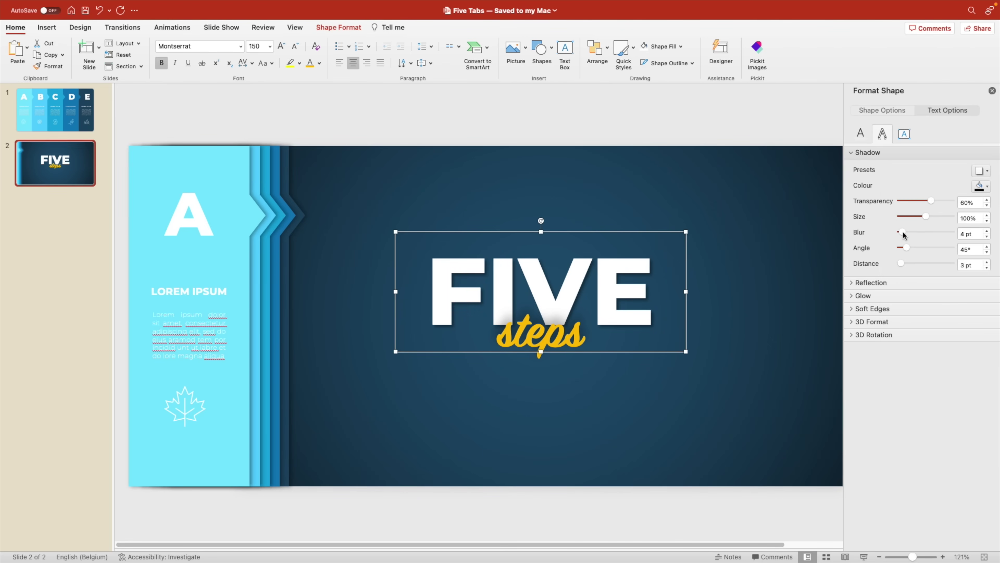
{"action": "left_click_drag", "start_coordinate": [904, 236], "coordinate": [906, 235]}
{"action": "left_click_drag", "start_coordinate": [397, 182], "coordinate": [877, 494]}
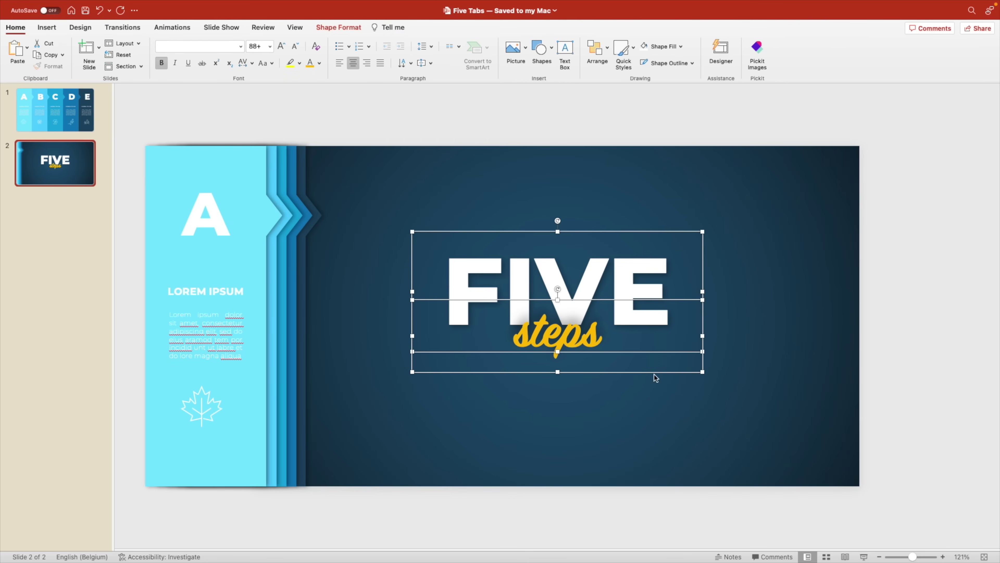
Step: Paste the FIVE steps title onto the tabs slide, just off its right edge
{"action": "left_click", "coordinate": [93, 130]}
{"action": "scroll", "coordinate": [514, 378], "scroll_direction": "down", "scroll_amount": 6}
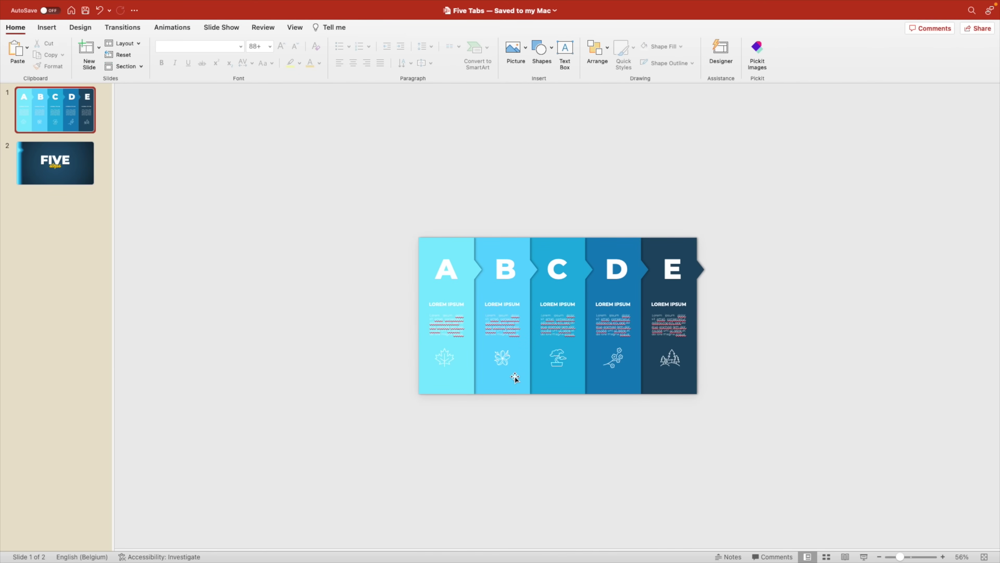
{"action": "key", "text": "super+v"}
{"action": "left_click_drag", "start_coordinate": [570, 341], "coordinate": [795, 346]}
{"action": "left_click", "coordinate": [235, 220]}
Step: Move the FIVE steps title slide to first position, then return to the tabs slide
{"action": "scroll", "coordinate": [234, 221], "scroll_direction": "up", "scroll_amount": 4}
{"action": "left_click", "coordinate": [72, 167]}
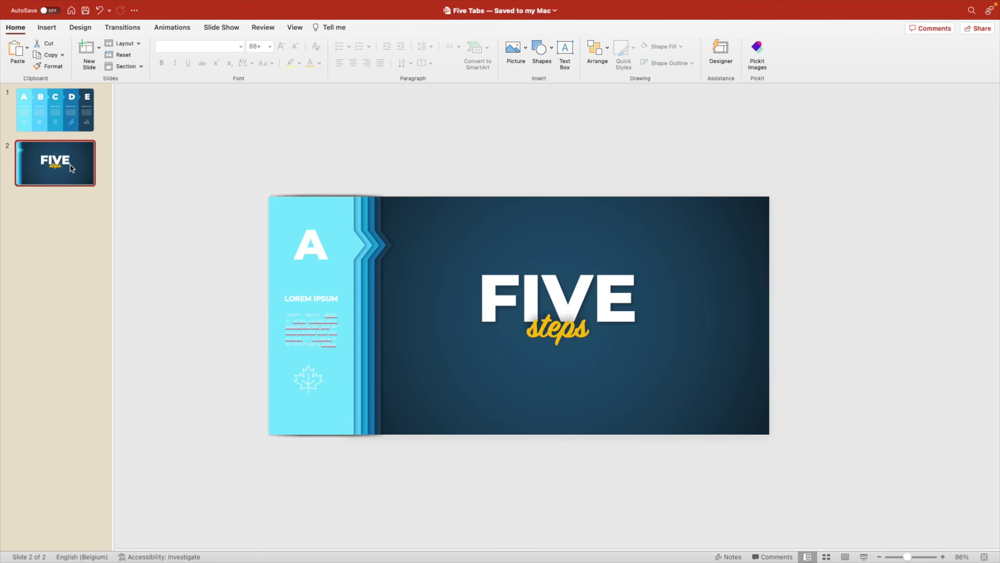
{"action": "left_click_drag", "start_coordinate": [71, 167], "coordinate": [68, 103]}
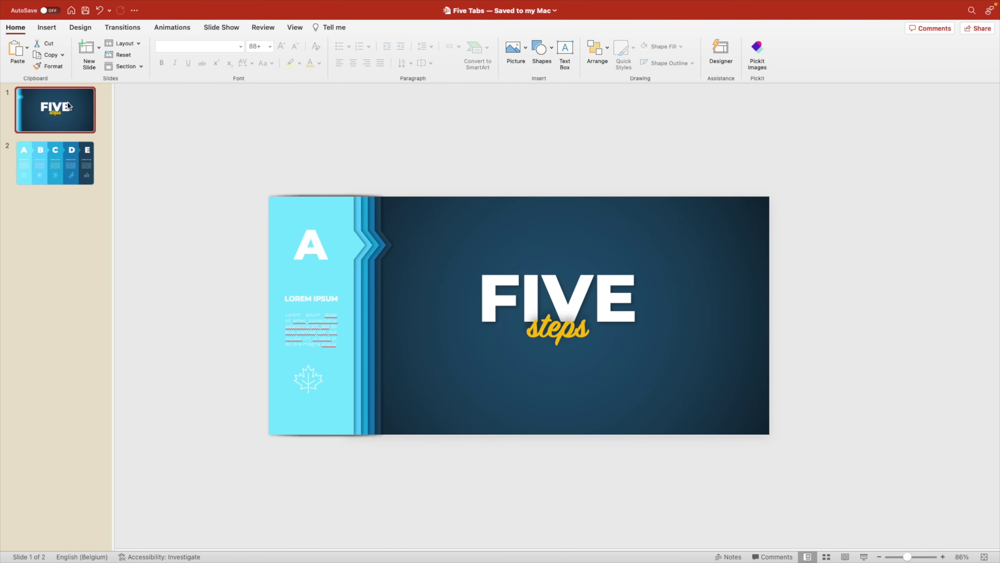
{"action": "left_click", "coordinate": [58, 174]}
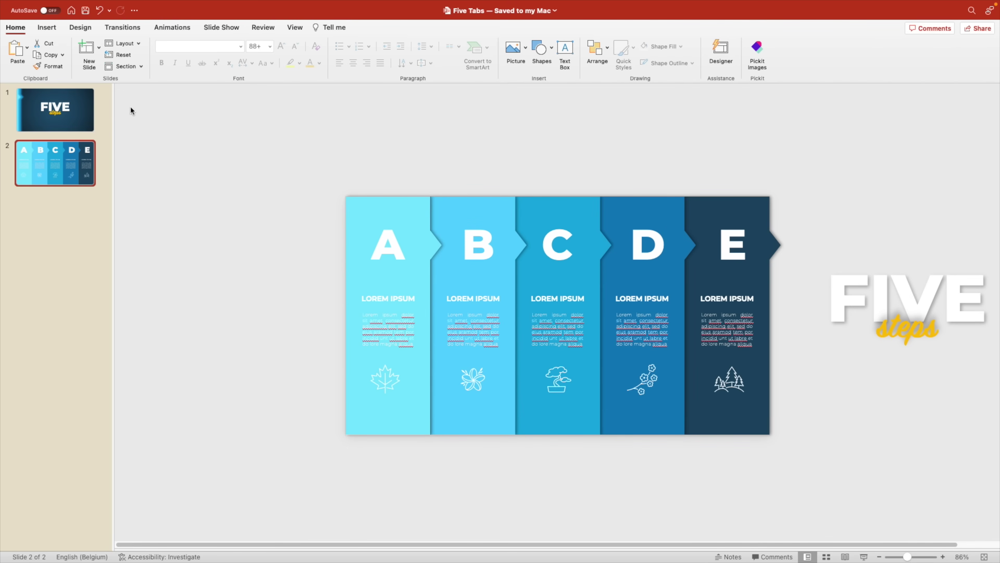
Step: Apply a Morph transition of 02,75 seconds to the tabs slide, then return to slide 1
{"action": "left_click", "coordinate": [122, 27]}
{"action": "left_click", "coordinate": [126, 53]}
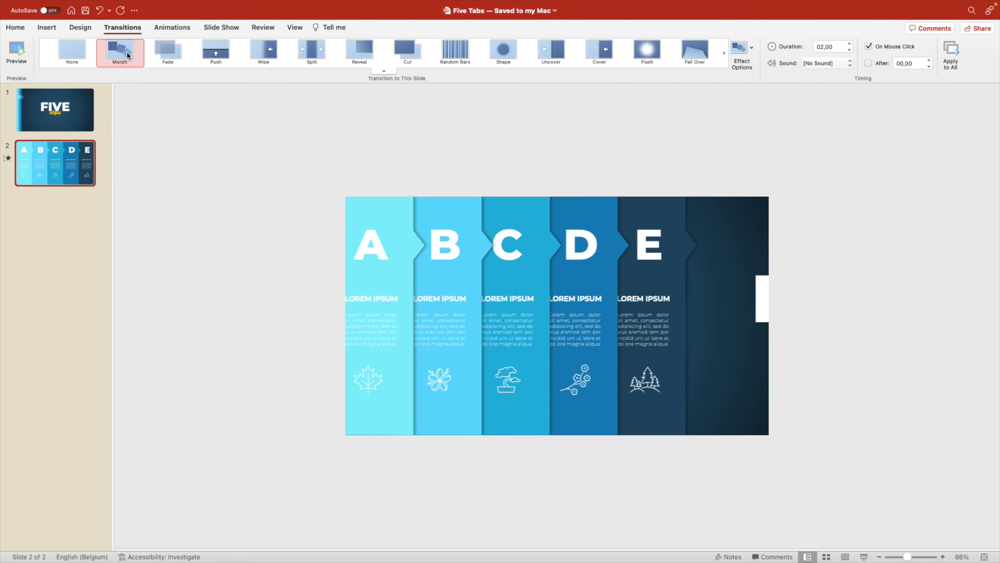
{"action": "left_click", "coordinate": [851, 44]}
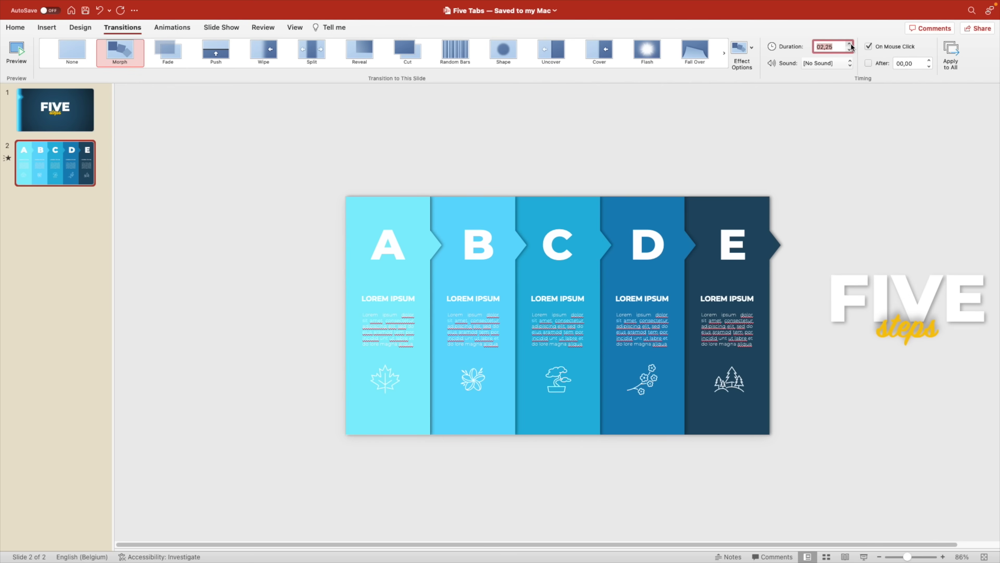
{"action": "left_click", "coordinate": [850, 44]}
{"action": "left_click", "coordinate": [850, 44]}
{"action": "left_click", "coordinate": [58, 122]}
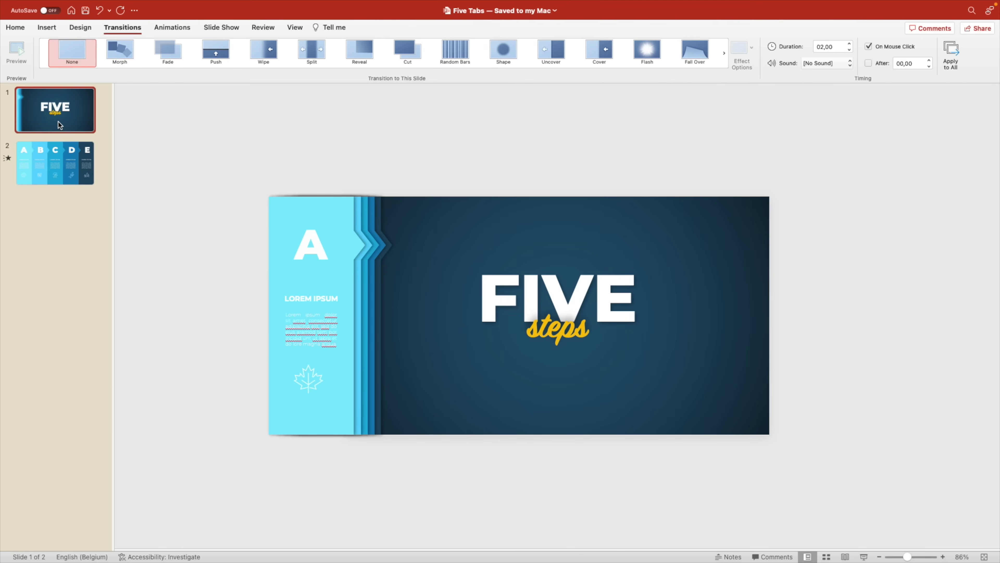